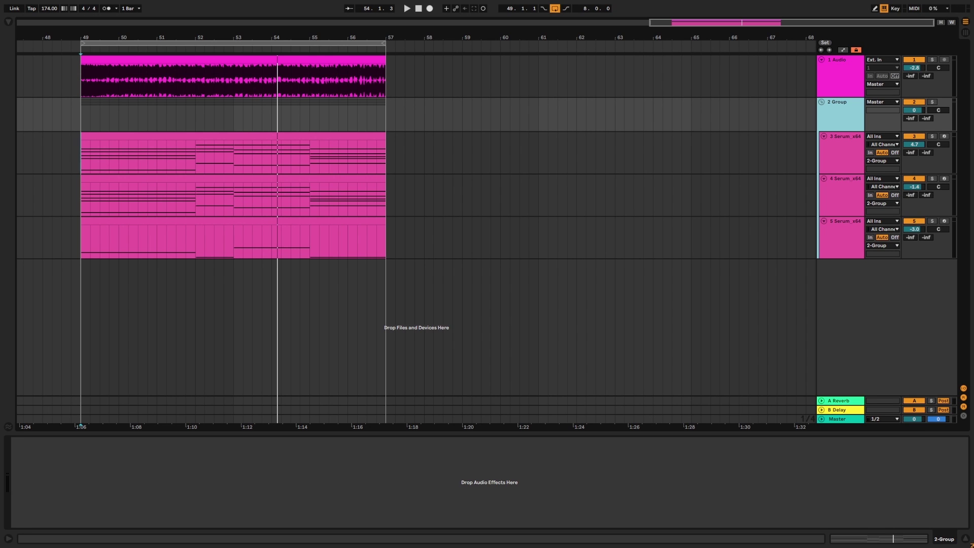
Step: Solo the 1 Audio reference, play its original section from bar 49, and show its EQ Eight
{"action": "key", "text": "Up"}
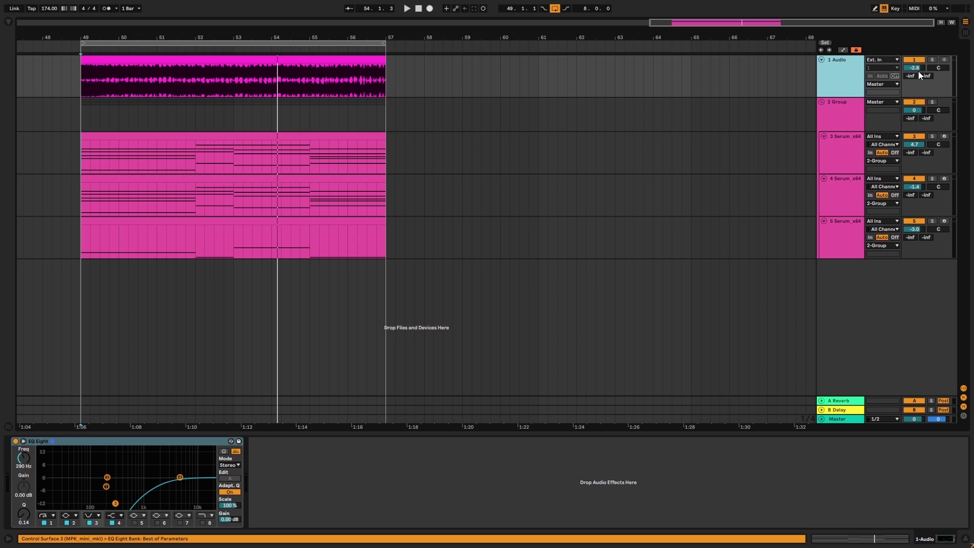
{"action": "left_click", "coordinate": [83, 190]}
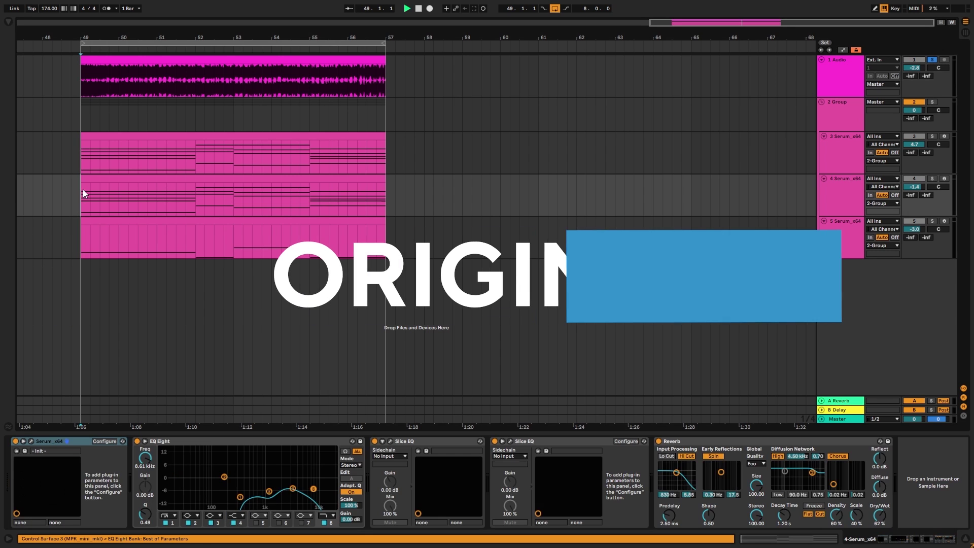
{"action": "key", "text": "space"}
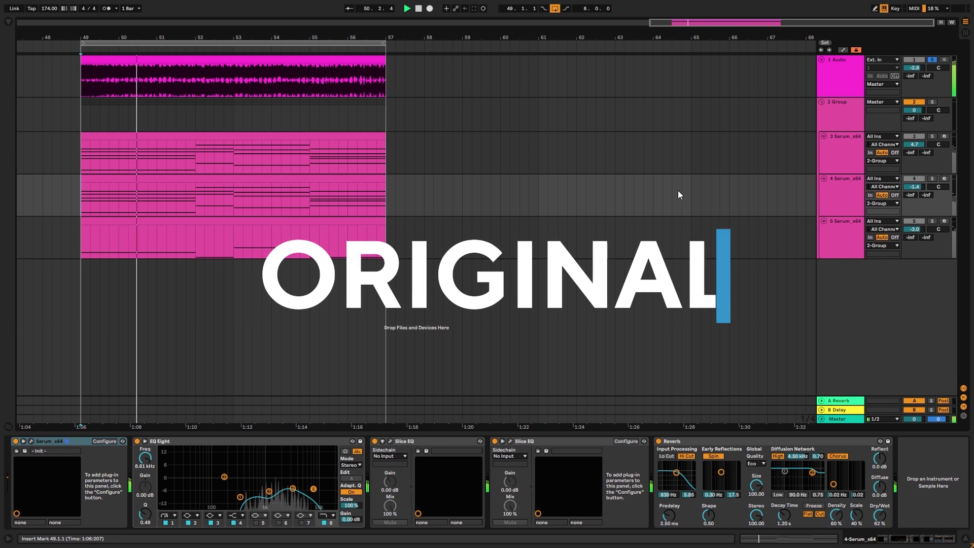
{"action": "left_click", "coordinate": [843, 84]}
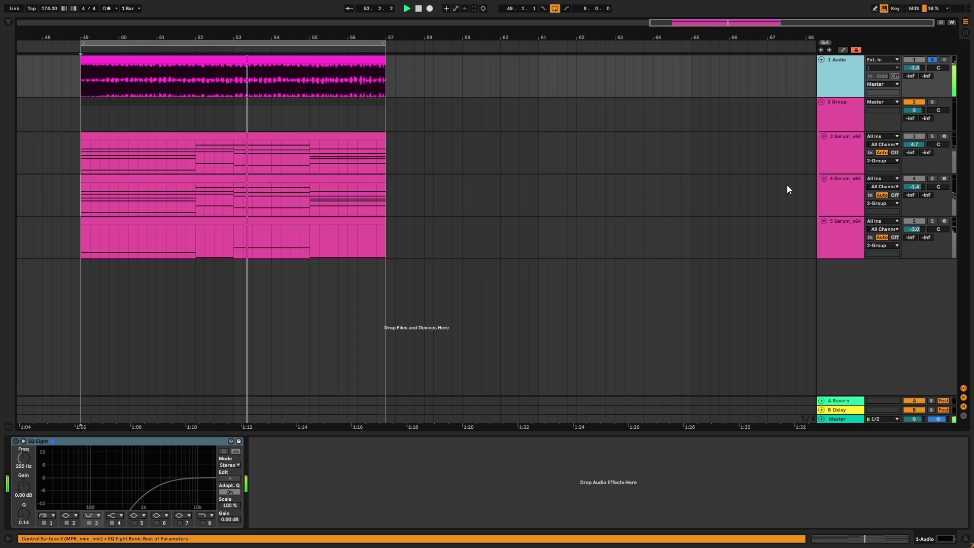
Step: Enable the reference's EQ Eight, unsolo it, and play from bar 49 while toggling the reference off and on
{"action": "left_click", "coordinate": [16, 441]}
{"action": "left_click", "coordinate": [932, 60]}
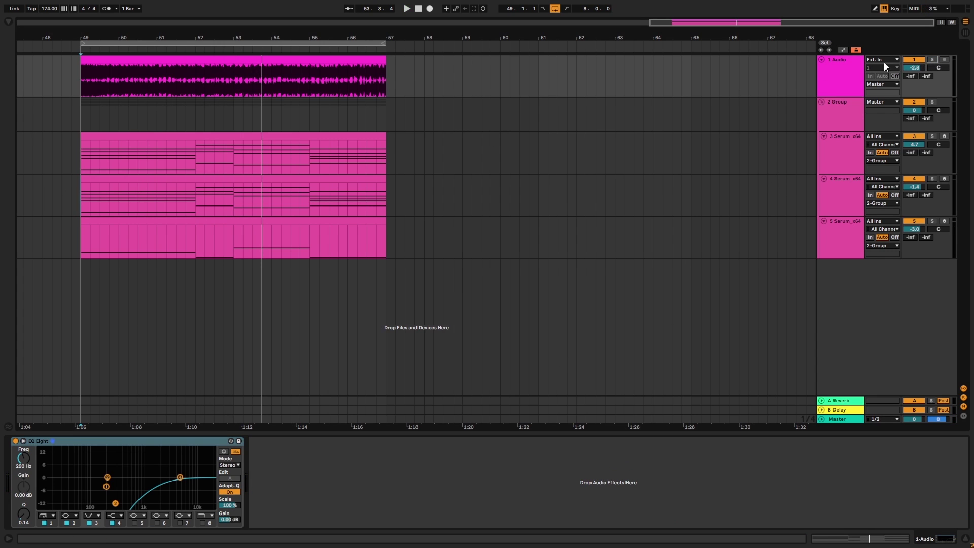
{"action": "key", "text": "space"}
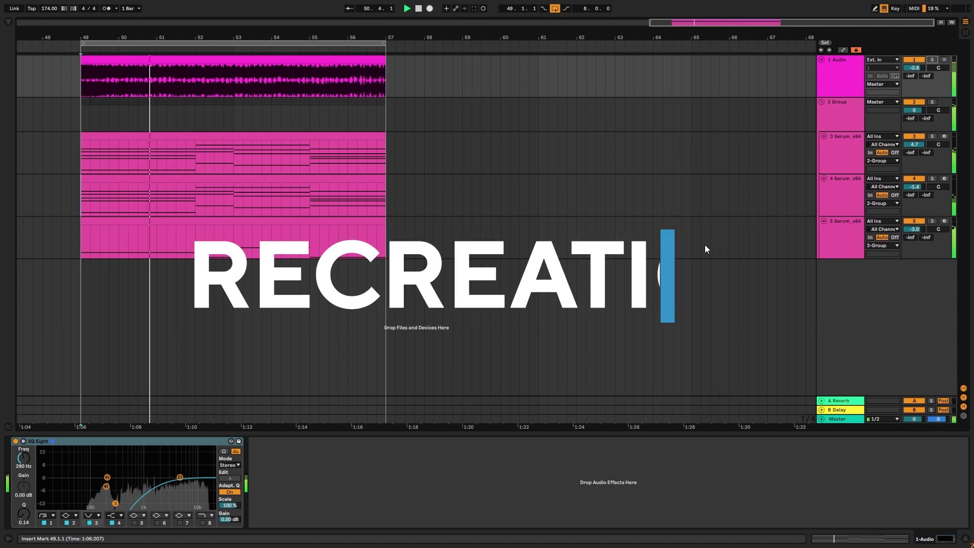
{"action": "left_click", "coordinate": [923, 60]}
{"action": "left_click", "coordinate": [922, 59]}
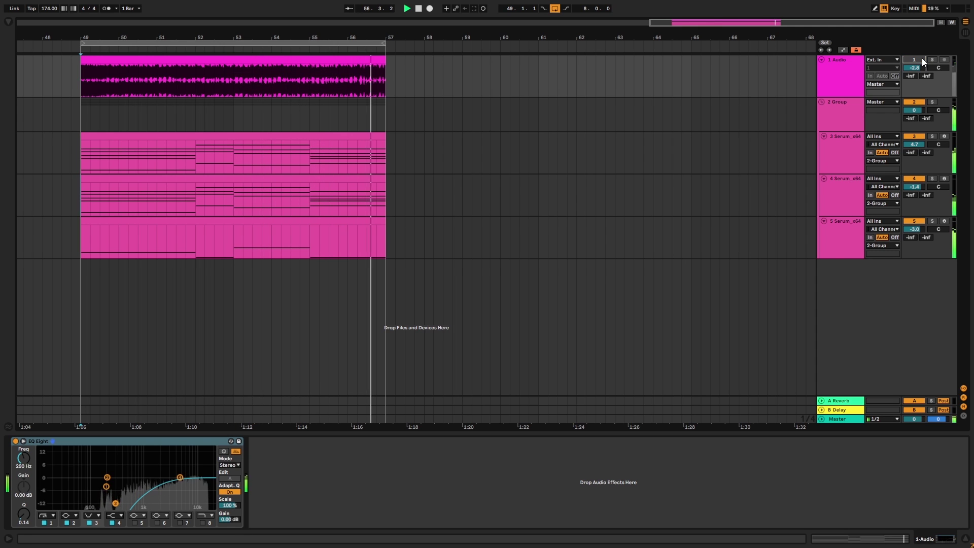
Step: Stop playback, solo the track 3 Serum layer and play it from bar 49
{"action": "key", "text": "space"}
{"action": "left_click", "coordinate": [857, 78]}
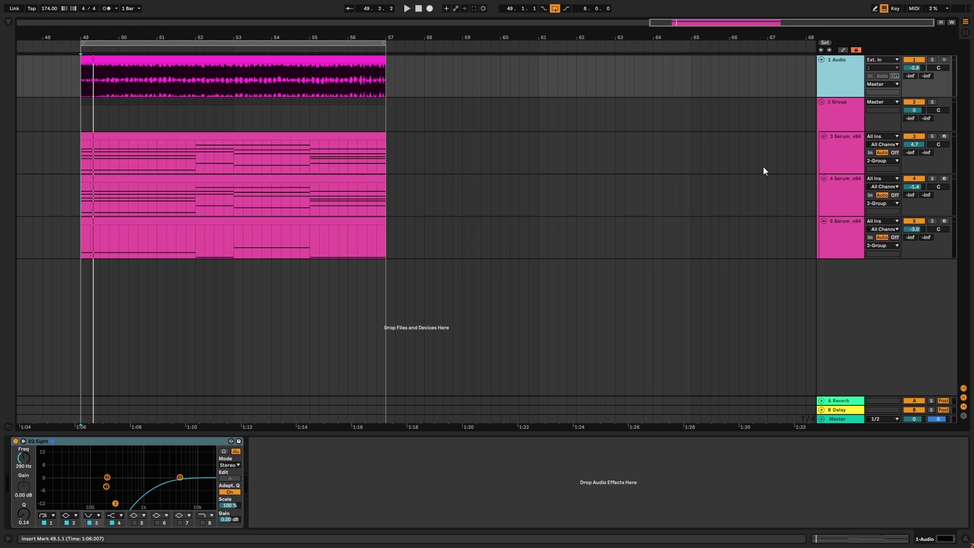
{"action": "left_click", "coordinate": [819, 166]}
{"action": "left_click", "coordinate": [932, 137]}
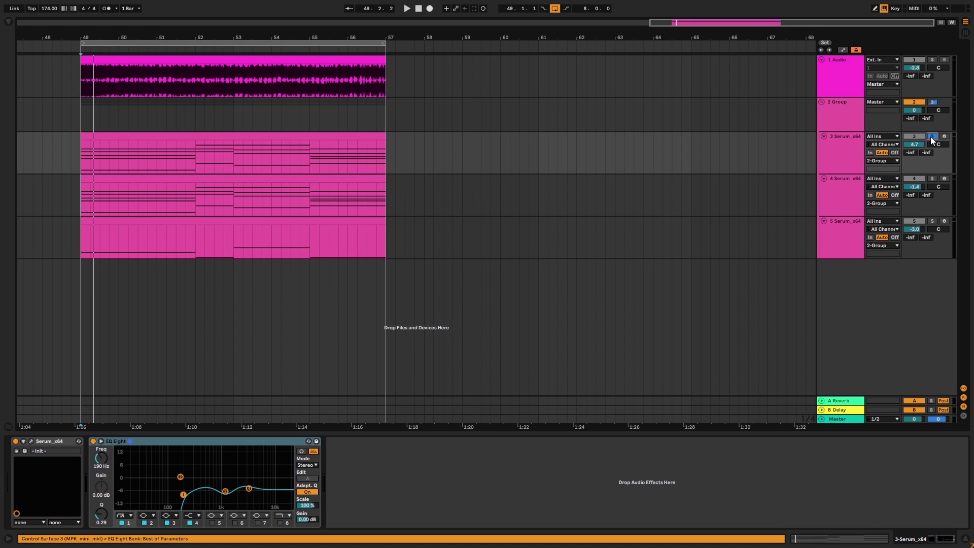
{"action": "left_click", "coordinate": [211, 134]}
{"action": "key", "text": "space"}
Step: Solo tracks 4, 5 and 3 together so all three Serum layers play
{"action": "left_click", "coordinate": [933, 179]}
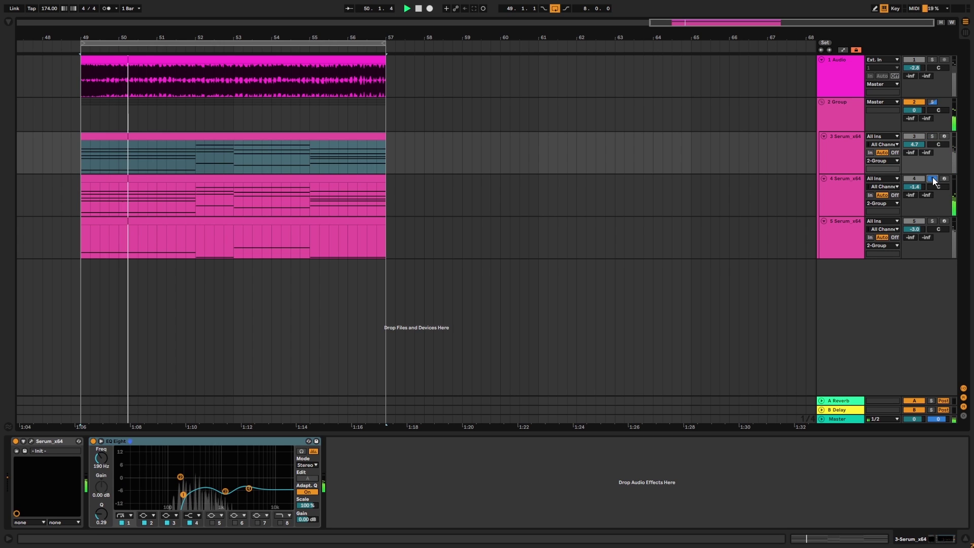
{"action": "left_click", "coordinate": [933, 221], "text": "ctrl"}
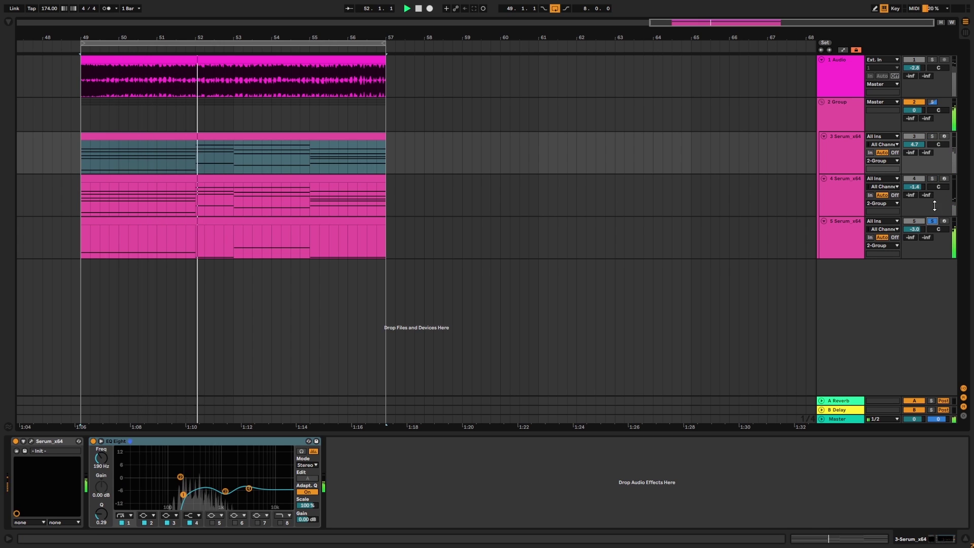
{"action": "left_click", "coordinate": [933, 137], "text": "ctrl"}
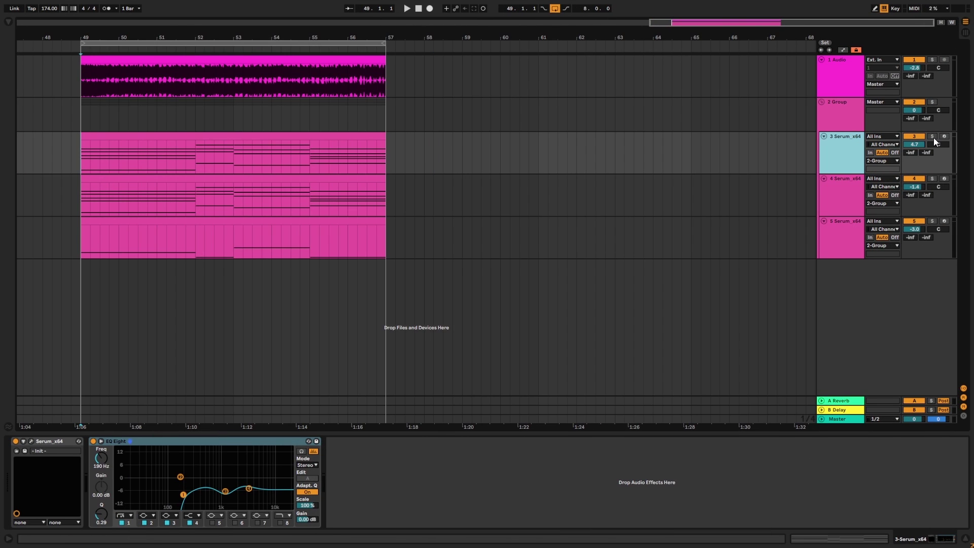
Step: Solo tracks 3, 4 and 5 one at a time from bar 49, ending with track 3 playing alone
{"action": "left_click", "coordinate": [933, 137]}
{"action": "key", "text": "space"}
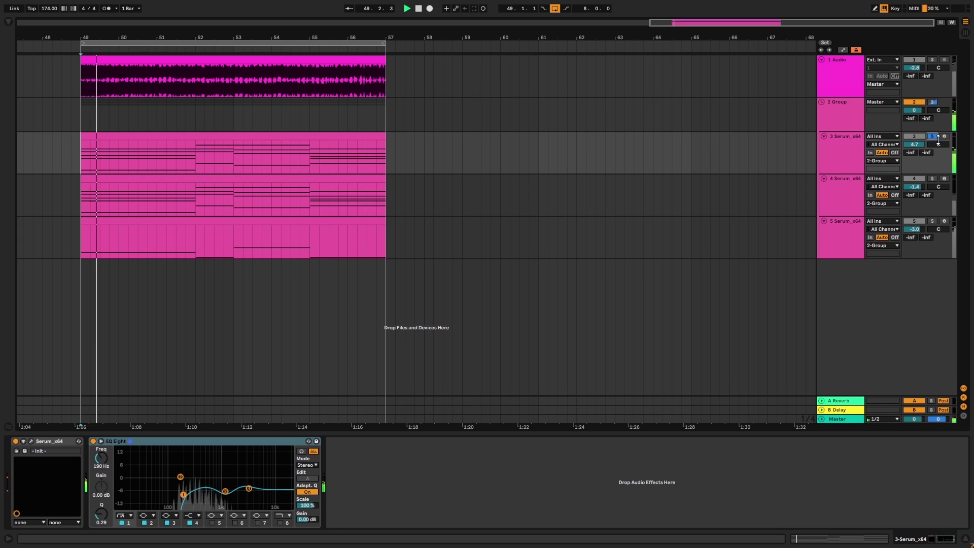
{"action": "left_click", "coordinate": [933, 178]}
{"action": "left_click", "coordinate": [933, 221]}
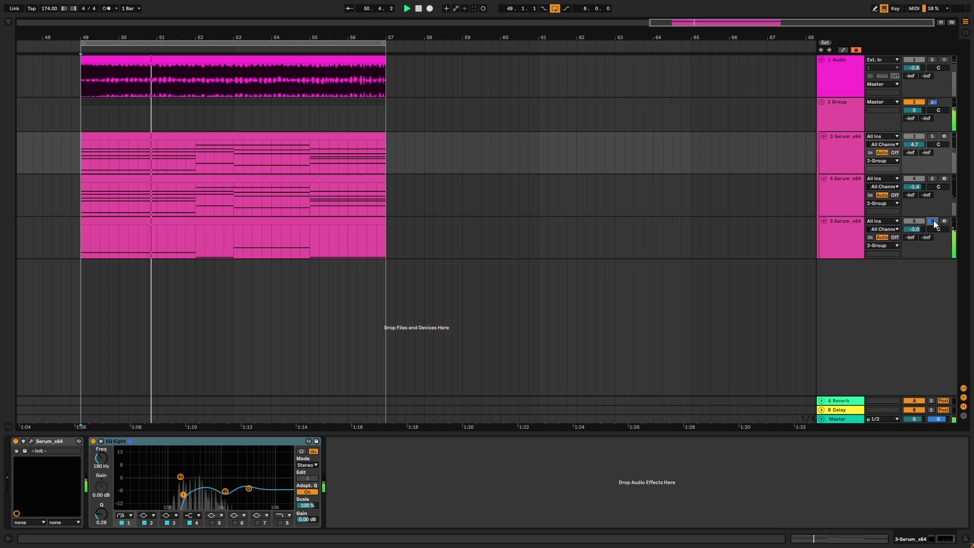
{"action": "left_click", "coordinate": [849, 160]}
{"action": "left_click", "coordinate": [932, 137]}
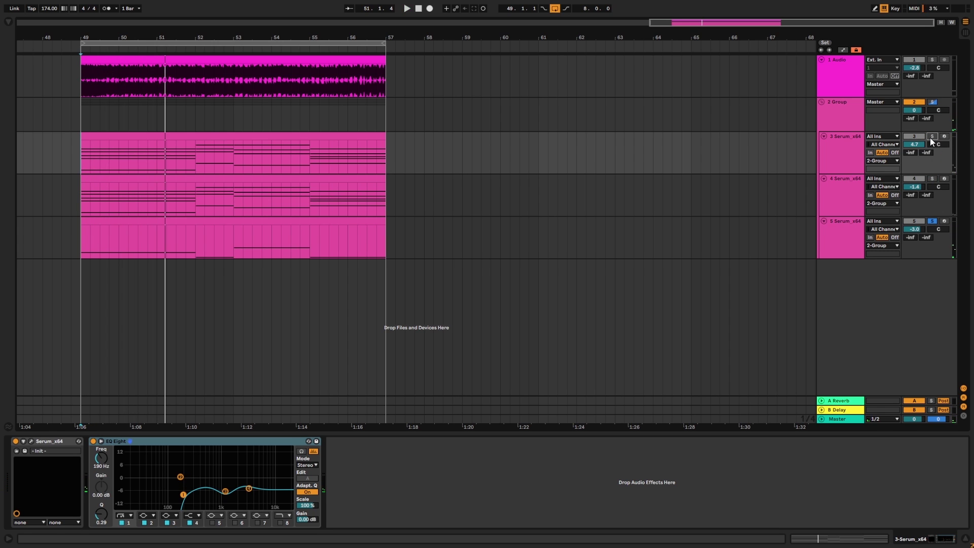
{"action": "key", "text": "space"}
{"action": "left_click", "coordinate": [854, 144]}
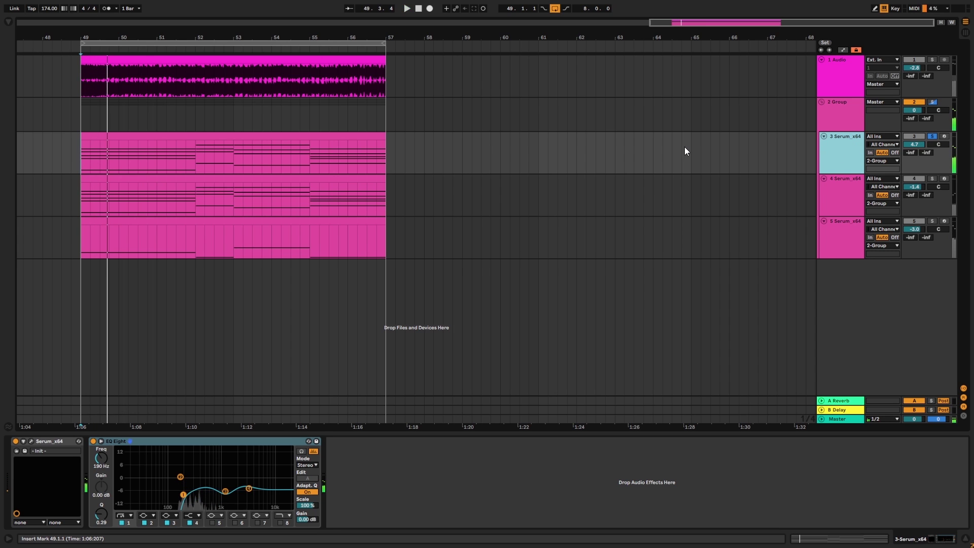
Step: Open track 3's clip in the MIDI editor, play it, and inspect the bar-4 E2 and E3 notes
{"action": "double_click", "coordinate": [342, 137]}
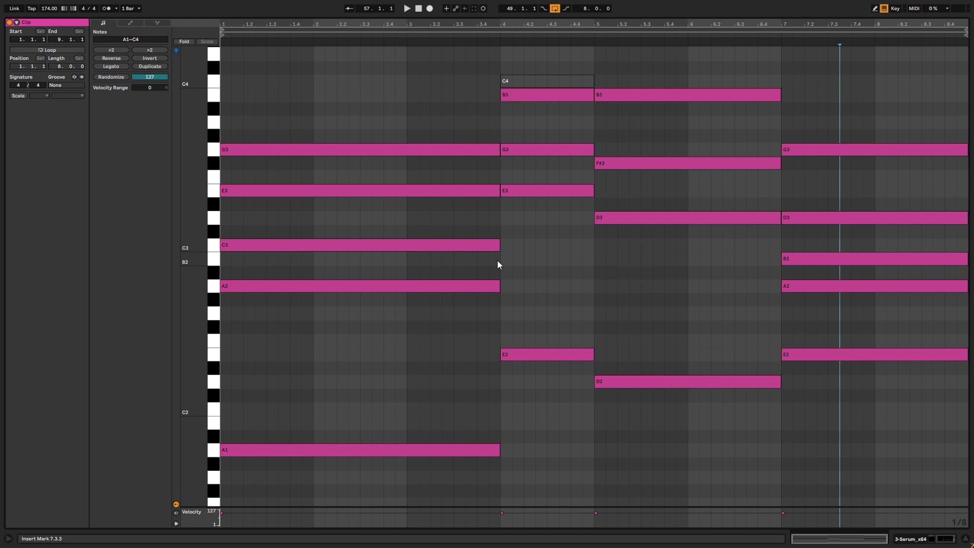
{"action": "key", "text": "space"}
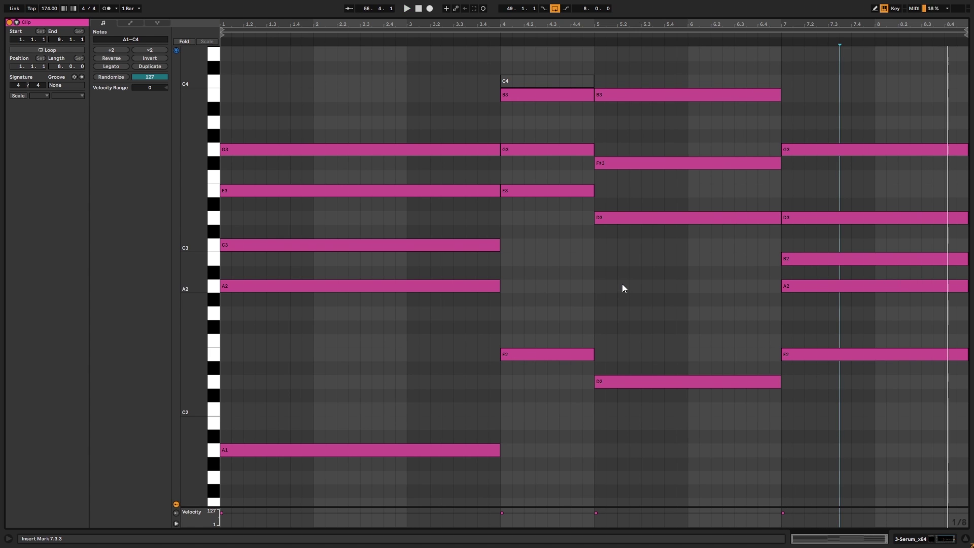
{"action": "left_click", "coordinate": [539, 431]}
{"action": "key", "text": "space"}
{"action": "left_click_drag", "start_coordinate": [539, 373], "coordinate": [543, 77]}
{"action": "left_click_drag", "start_coordinate": [541, 417], "coordinate": [550, 318]}
{"action": "left_click_drag", "start_coordinate": [552, 284], "coordinate": [545, 99]}
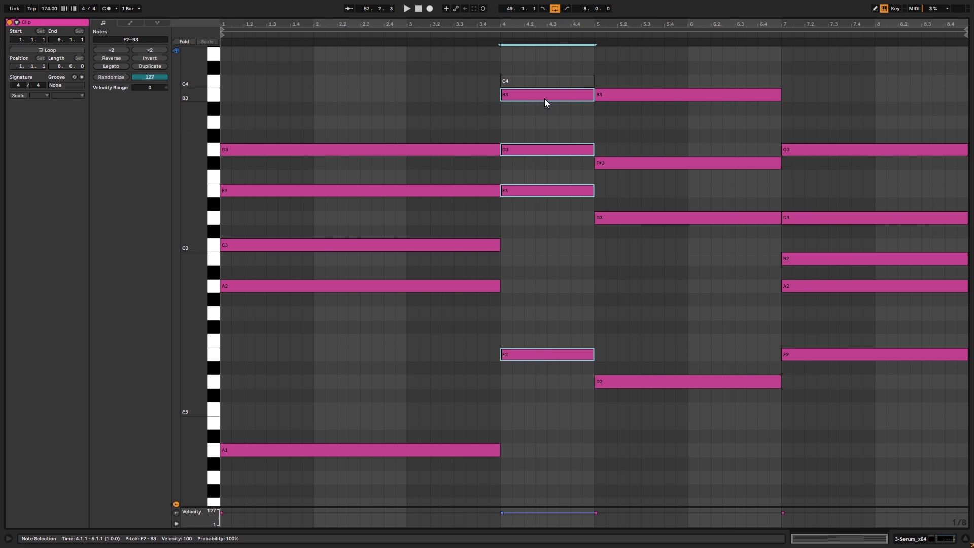
Step: Try the bar-7 G3 note an octave lower, then restore it to G3
{"action": "left_click_drag", "start_coordinate": [851, 423], "coordinate": [802, 147]}
{"action": "left_click", "coordinate": [803, 176]}
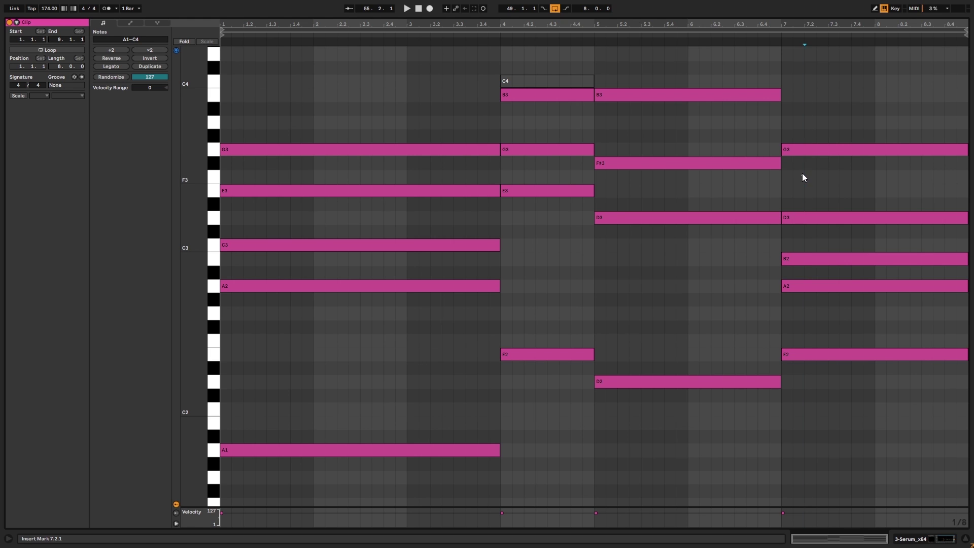
{"action": "left_click", "coordinate": [804, 151]}
{"action": "key", "text": "shift+Down"}
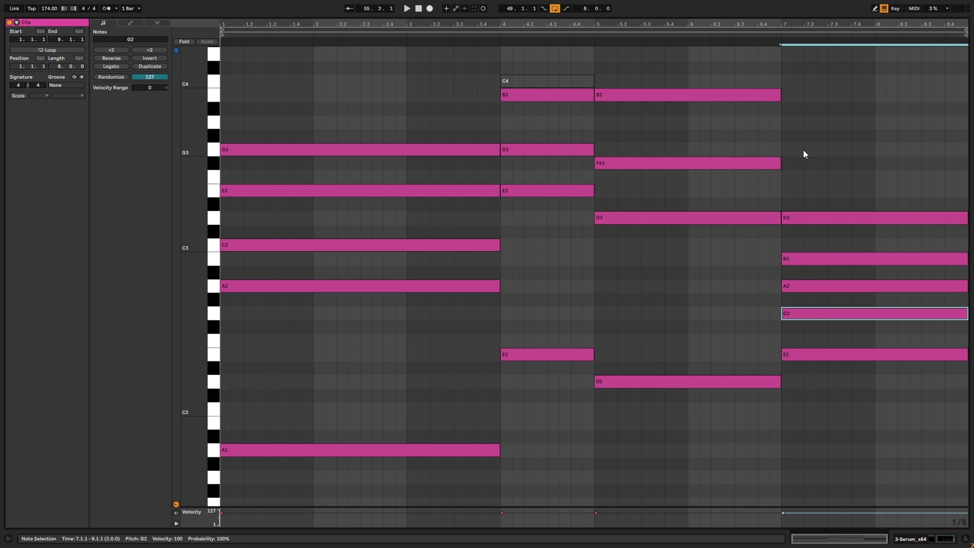
{"action": "key", "text": "shift+Up"}
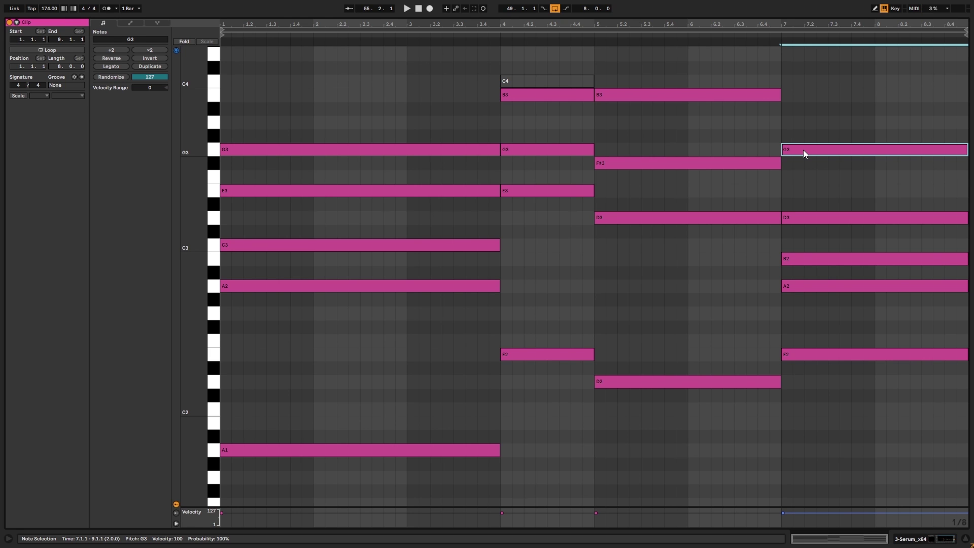
{"action": "left_click", "coordinate": [597, 406]}
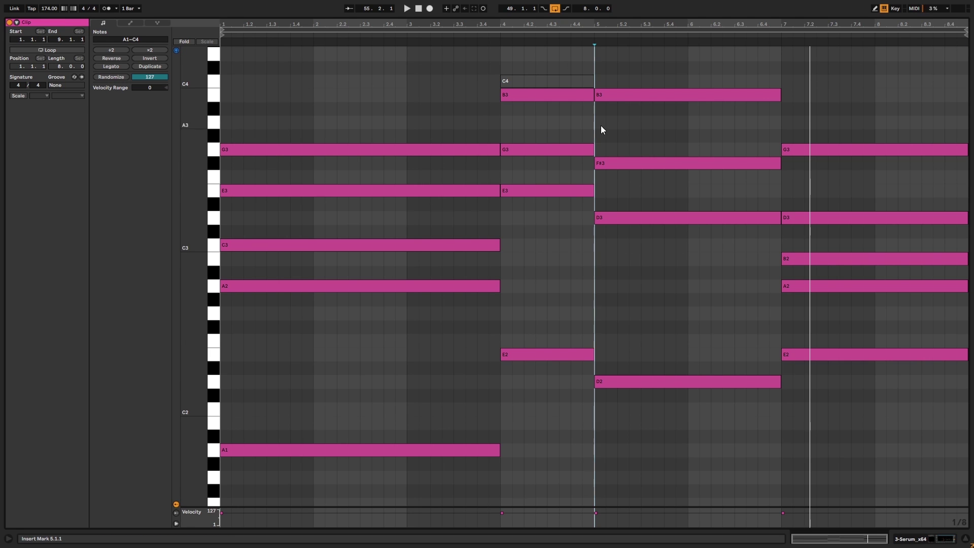
Step: Drop the bar-5 B3 note an octave to B2 and check the F#3, D3 and B2 notes
{"action": "left_click", "coordinate": [643, 444]}
{"action": "left_click", "coordinate": [629, 95]}
{"action": "key", "text": "shift+Down"}
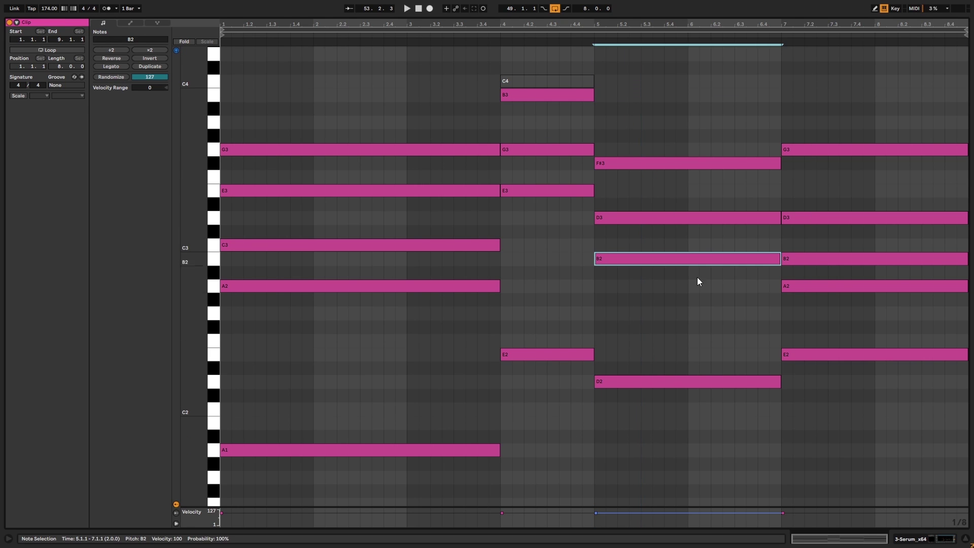
{"action": "left_click_drag", "start_coordinate": [704, 218], "coordinate": [708, 92]}
{"action": "left_click", "coordinate": [710, 93]}
Step: Select the bar-5 D2 note and copy it upward into a new higher note
{"action": "left_click", "coordinate": [638, 380]}
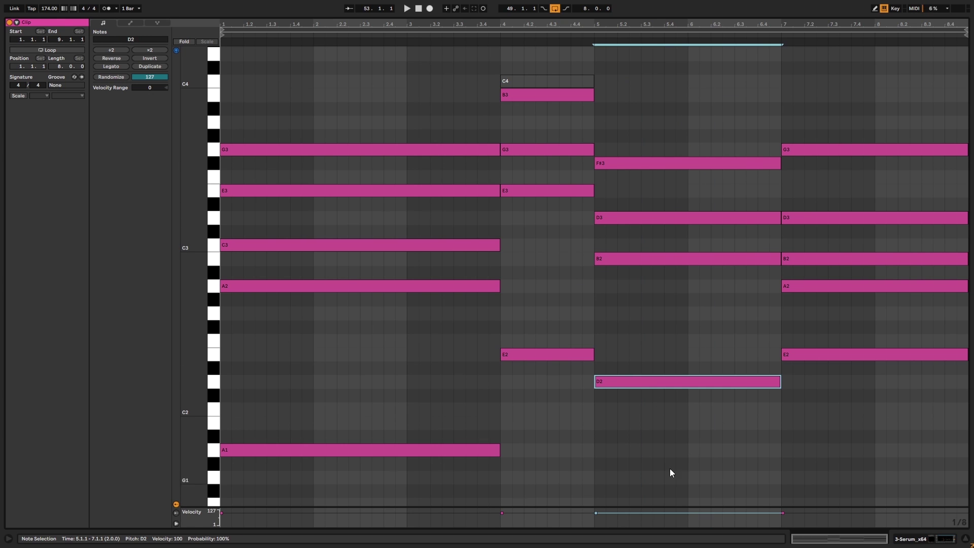
{"action": "left_click_drag", "start_coordinate": [644, 421], "coordinate": [660, 352]}
{"action": "left_click_drag", "start_coordinate": [620, 440], "coordinate": [645, 320]}
{"action": "left_click", "coordinate": [641, 403]}
{"action": "left_click", "coordinate": [630, 381]}
{"action": "left_click_drag", "start_coordinate": [645, 380], "coordinate": [648, 295]}
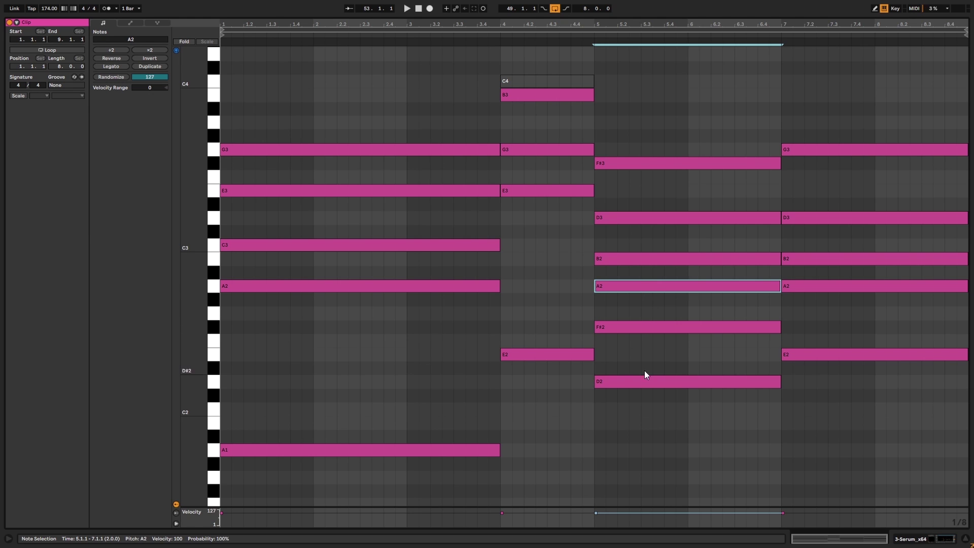
Step: Raise the A2 note to B2 and the F#2 note an octave to F#3
{"action": "left_click_drag", "start_coordinate": [639, 438], "coordinate": [640, 278]}
{"action": "left_click", "coordinate": [584, 302]}
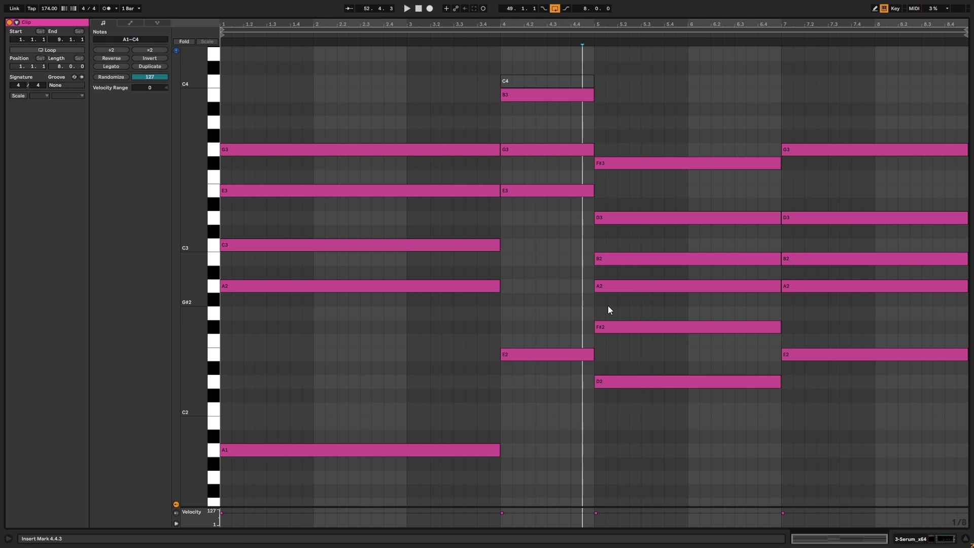
{"action": "left_click", "coordinate": [636, 287]}
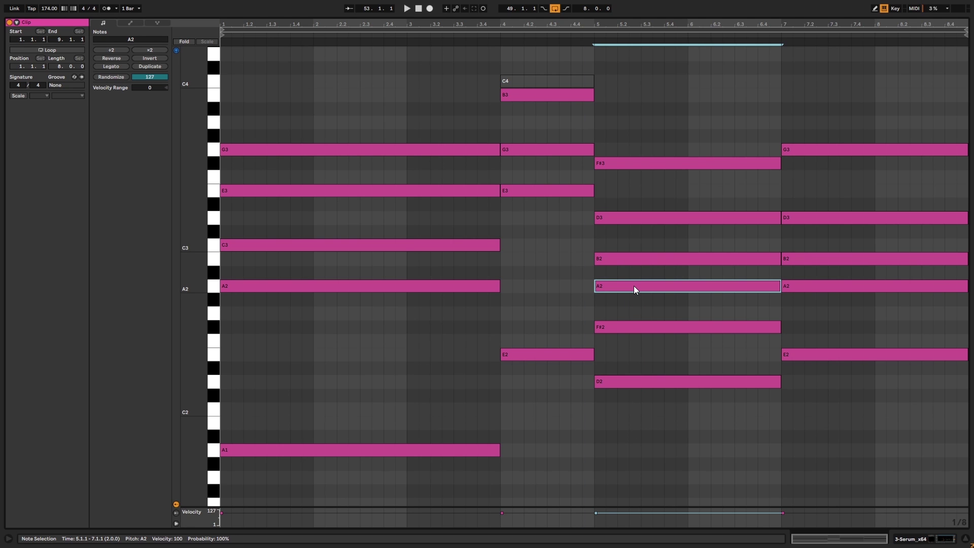
{"action": "left_click_drag", "start_coordinate": [634, 287], "coordinate": [663, 430]}
{"action": "key", "text": "shift+Up"}
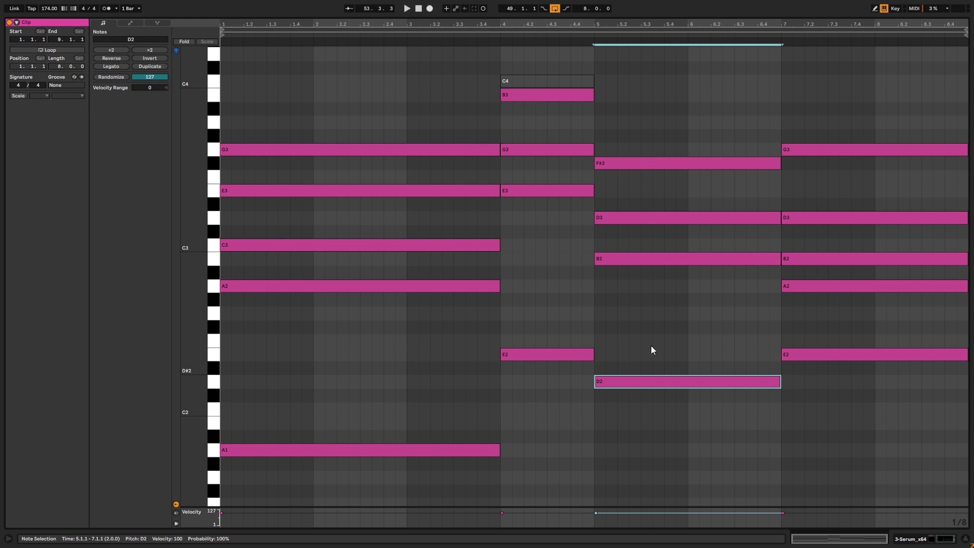
{"action": "left_click", "coordinate": [629, 242]}
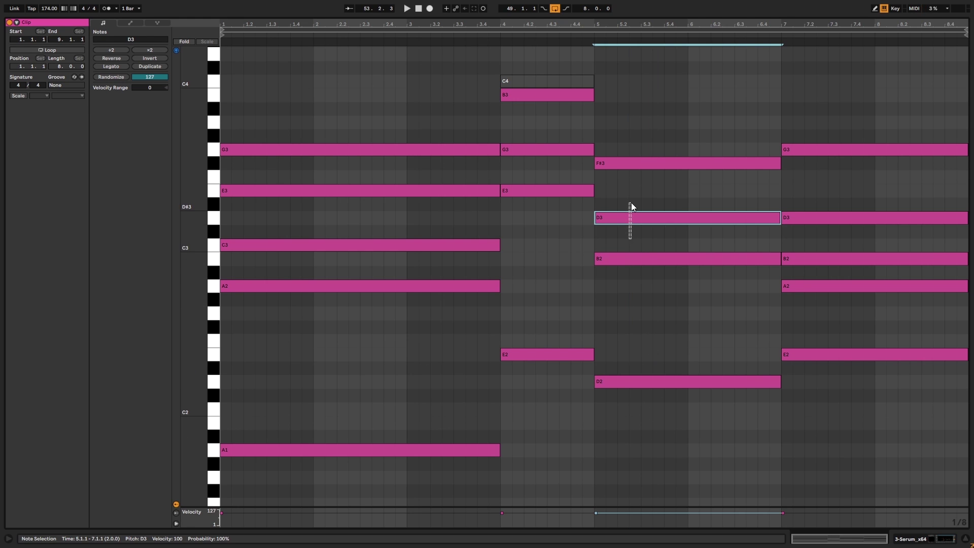
Step: Copy the B2 note up an octave to add B3 on top, then play the chord
{"action": "key", "text": "alt+Down"}
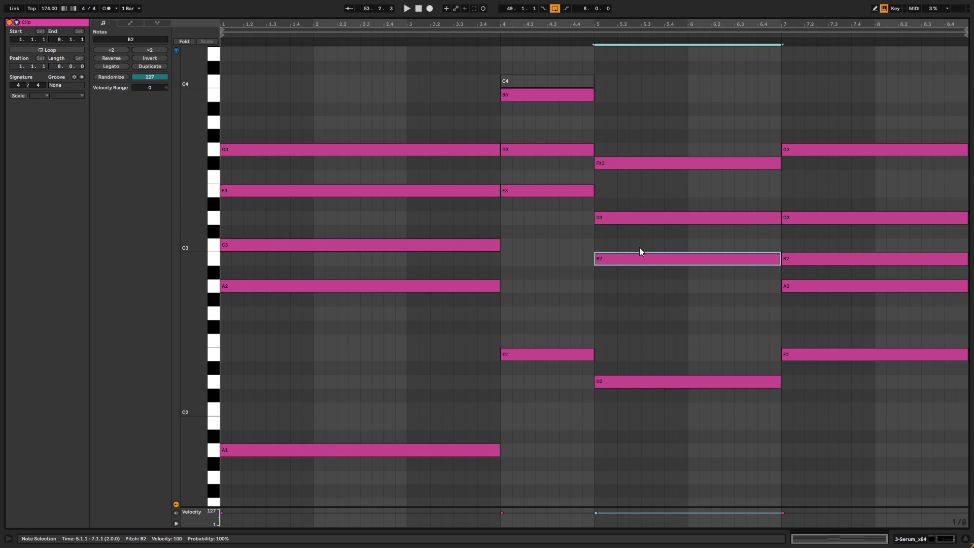
{"action": "key", "text": "ctrl+shift+Up"}
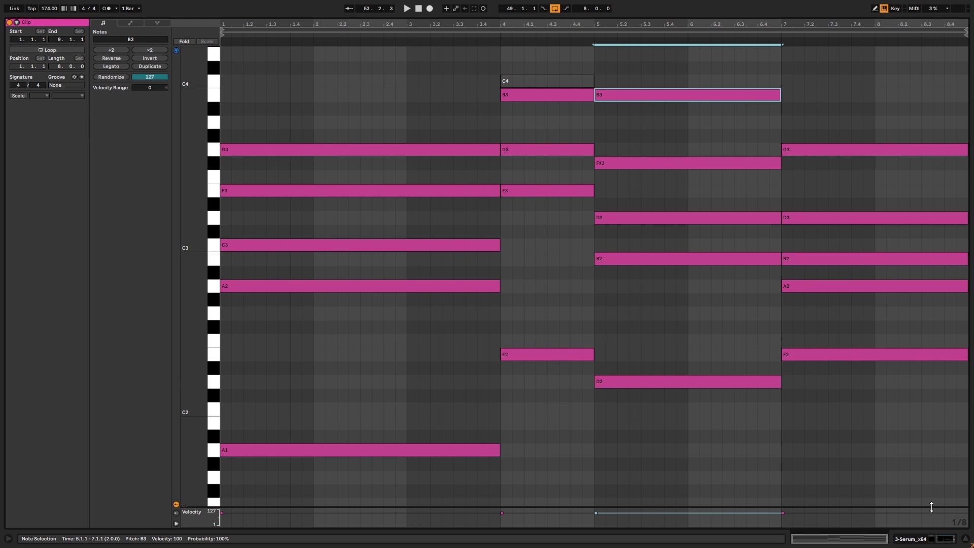
{"action": "key", "text": "space"}
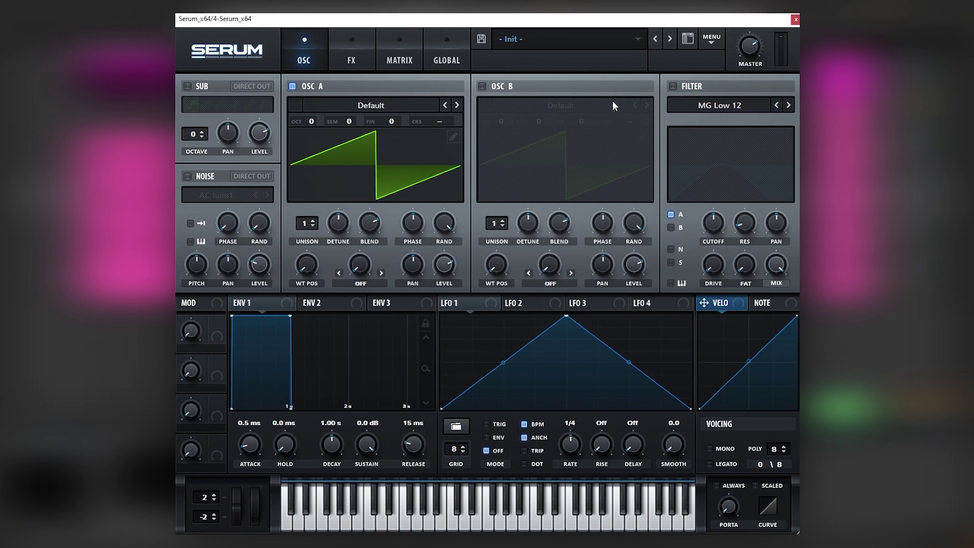
Step: Load Jno on oscillator A, enable oscillator B with the Basic Shapes sine, and toggle the sub
{"action": "left_click", "coordinate": [379, 106]}
{"action": "mouse_move", "coordinate": [350, 144]}
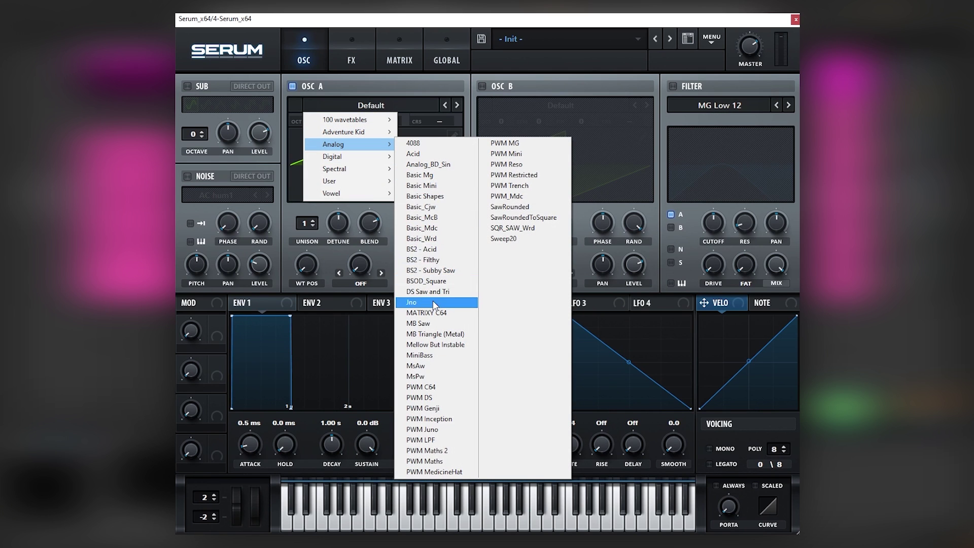
{"action": "left_click", "coordinate": [434, 304]}
{"action": "left_click", "coordinate": [483, 87]}
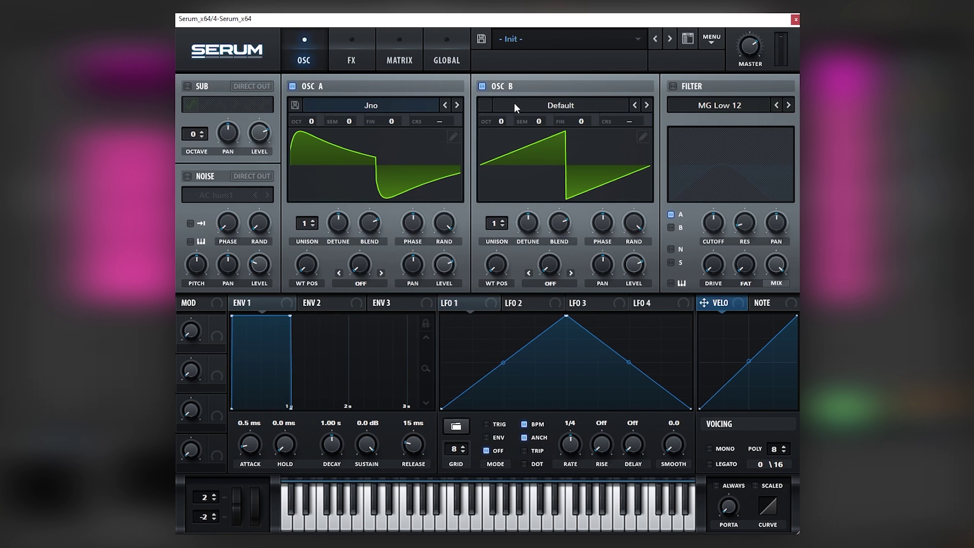
{"action": "left_click", "coordinate": [515, 104]}
{"action": "mouse_move", "coordinate": [533, 144]}
{"action": "left_click", "coordinate": [614, 192]}
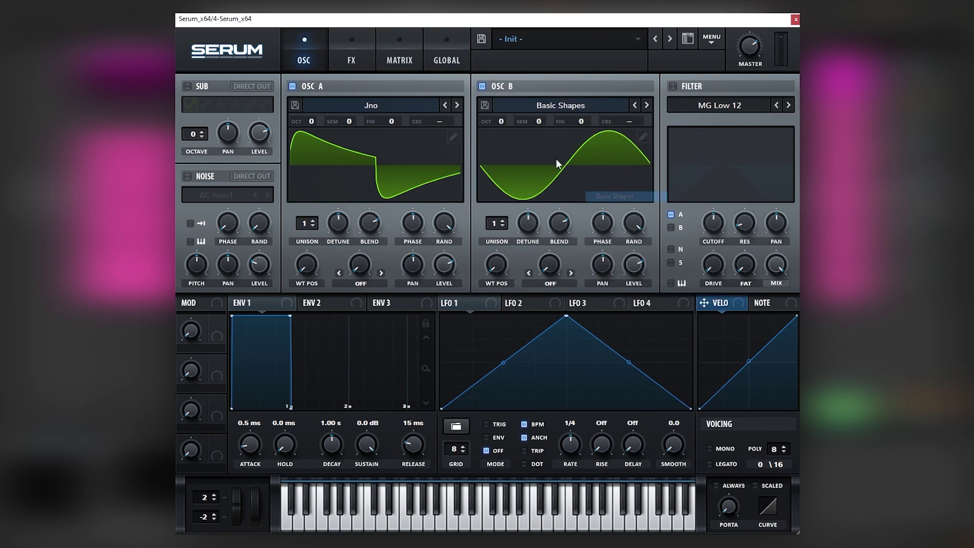
{"action": "left_click", "coordinate": [201, 86]}
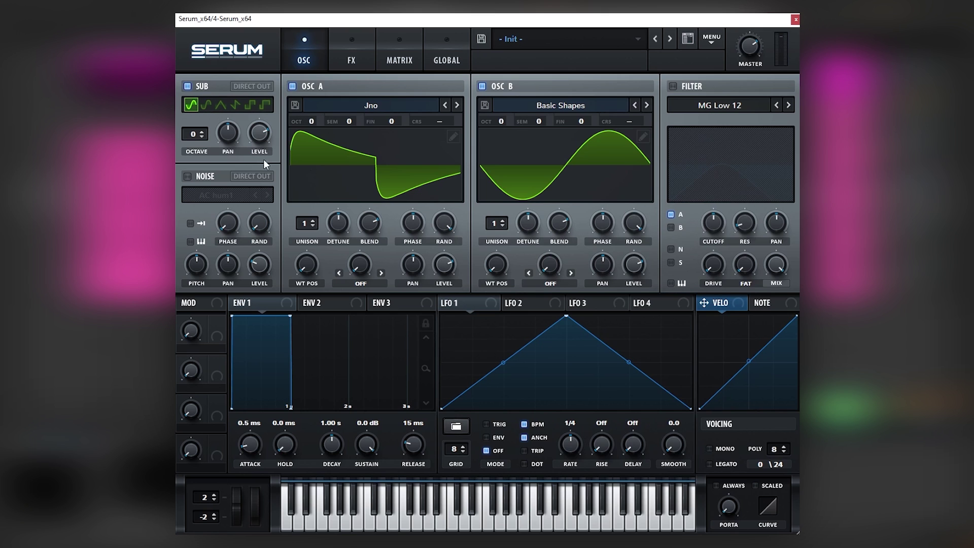
Step: In oscillator B's Table Edit, draw small decaying harmonics 2–5 into the sine
{"action": "left_click", "coordinate": [642, 137]}
{"action": "left_click", "coordinate": [231, 145]}
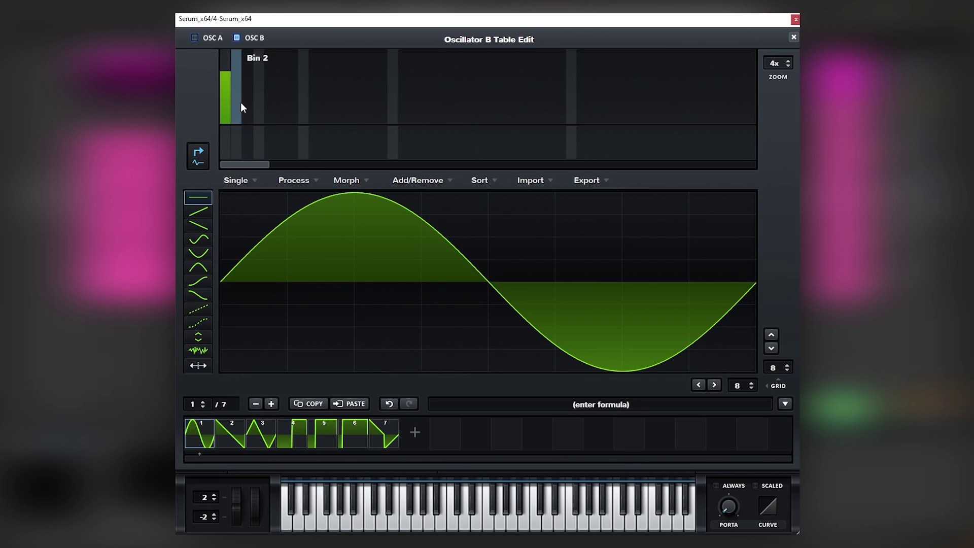
{"action": "left_click_drag", "start_coordinate": [235, 100], "coordinate": [287, 122]}
{"action": "left_click", "coordinate": [794, 37]}
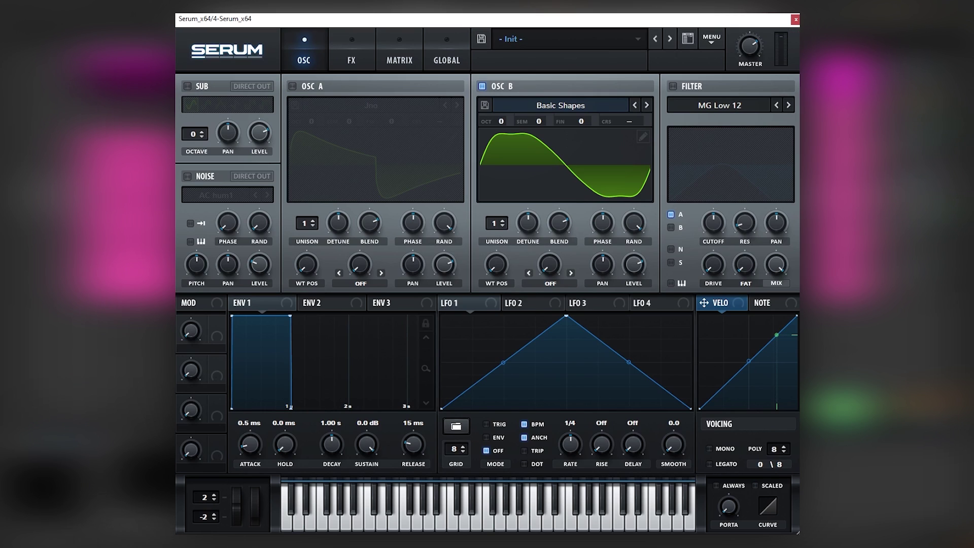
{"action": "left_click", "coordinate": [646, 134]}
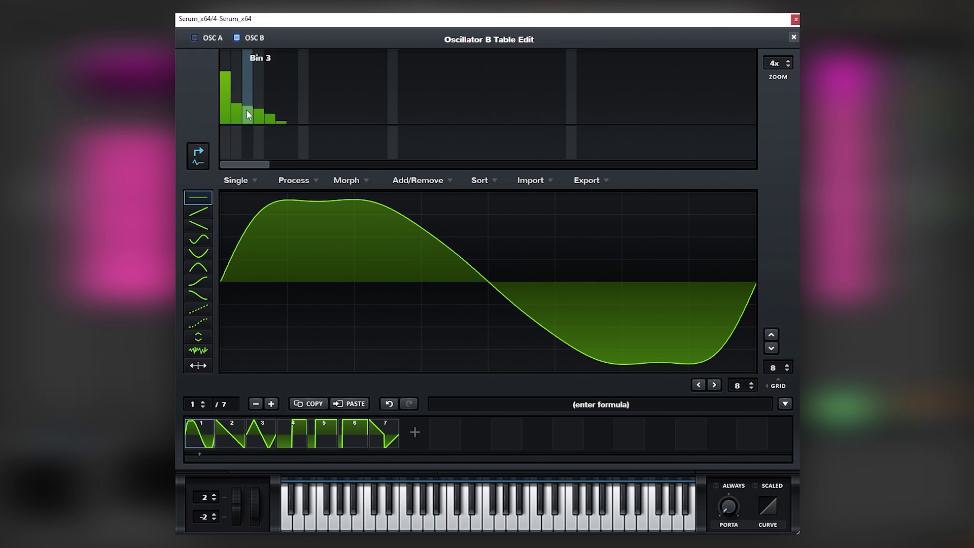
{"action": "left_click_drag", "start_coordinate": [235, 99], "coordinate": [276, 144]}
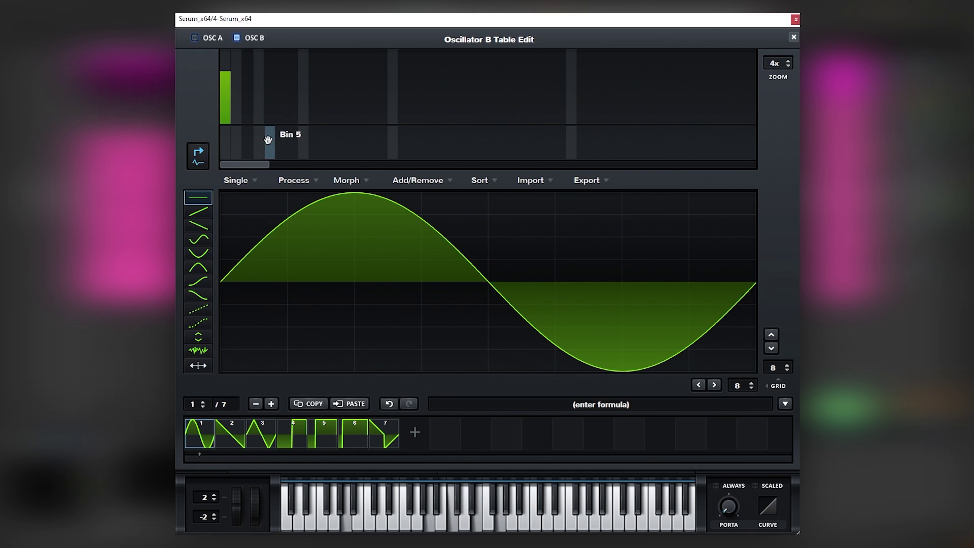
{"action": "mouse_move", "coordinate": [233, 99]}
{"action": "left_mouse_down"}
{"action": "mouse_move", "coordinate": [274, 124]}
{"action": "mouse_move", "coordinate": [252, 108]}
{"action": "mouse_move", "coordinate": [306, 131]}
{"action": "left_mouse_up"}
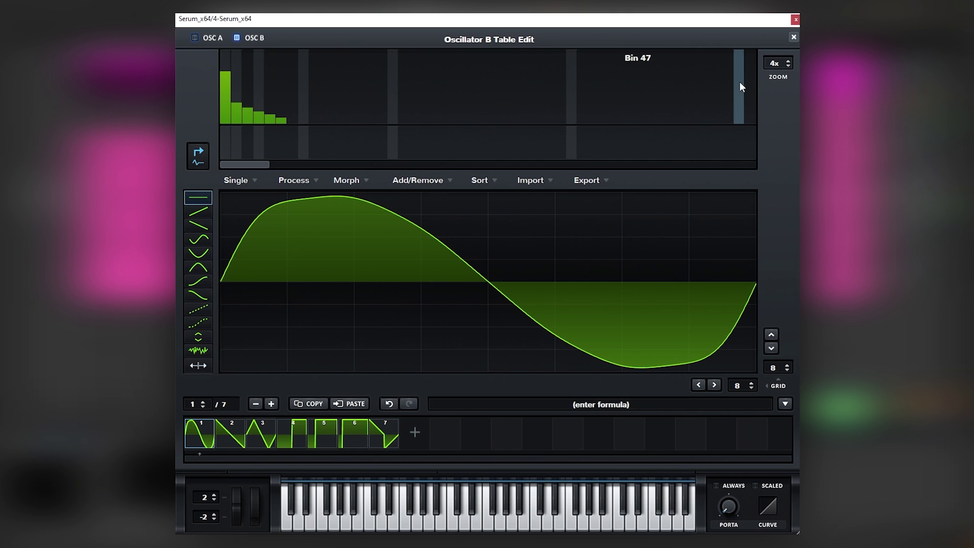
{"action": "left_click", "coordinate": [793, 37]}
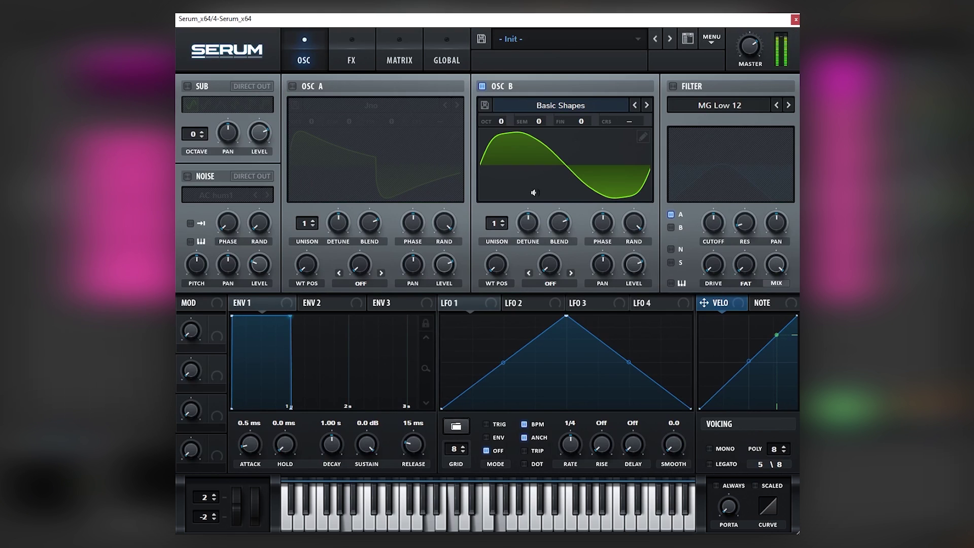
Step: Re-enable oscillator A at wavetable position 2 and the sub, set unison A 8 and B 3, drop A and sub an octave
{"action": "left_click", "coordinate": [294, 86]}
{"action": "left_click_drag", "start_coordinate": [316, 274], "coordinate": [311, 249]}
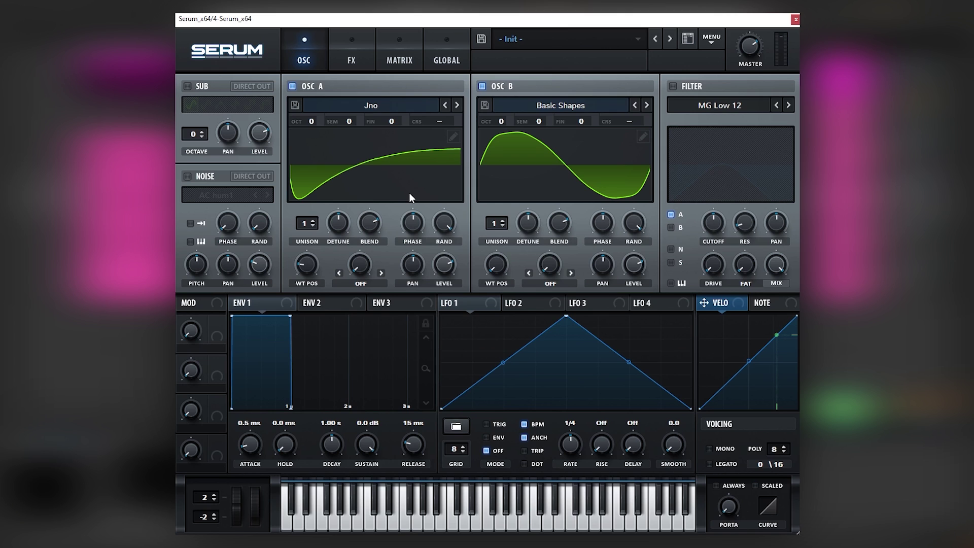
{"action": "left_click", "coordinate": [187, 86]}
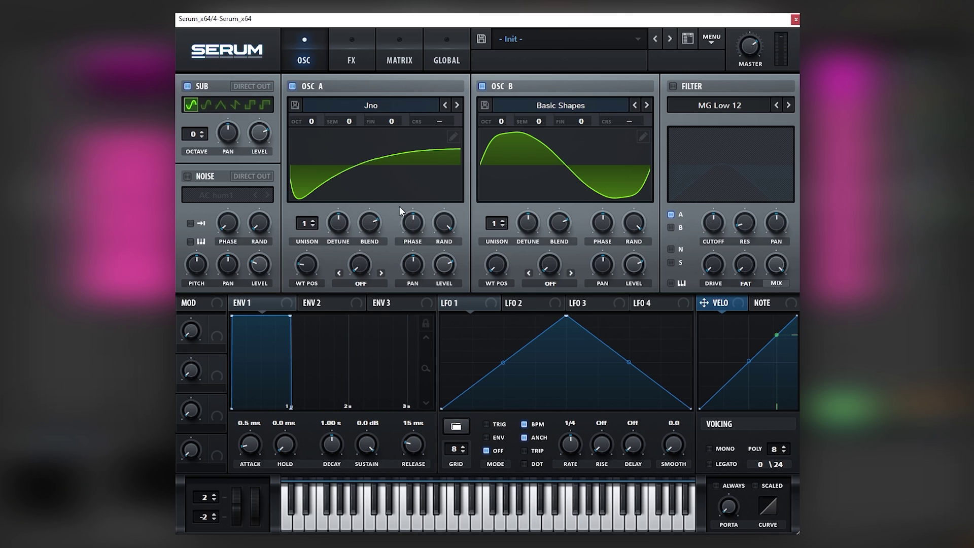
{"action": "left_click_drag", "start_coordinate": [496, 223], "coordinate": [499, 195]}
{"action": "left_click_drag", "start_coordinate": [315, 225], "coordinate": [338, 239]}
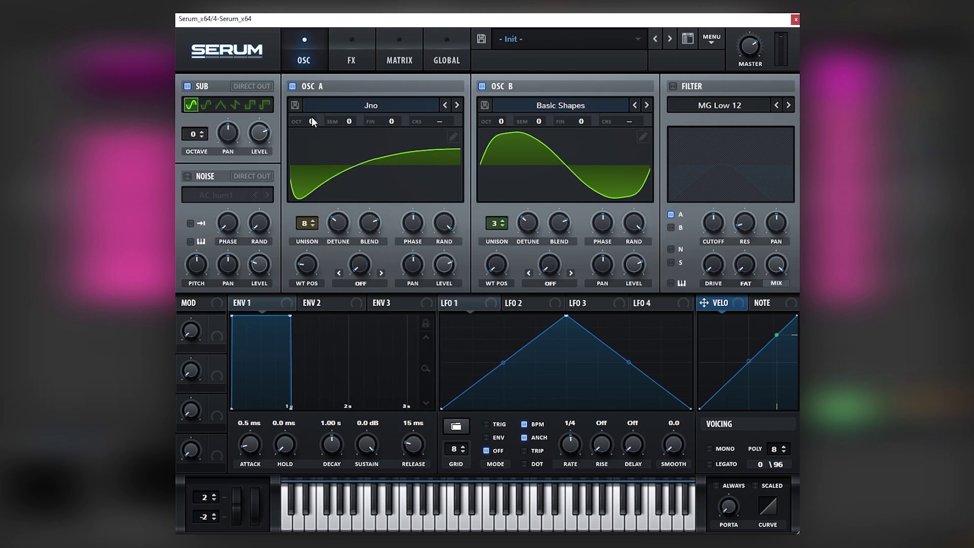
{"action": "left_click_drag", "start_coordinate": [311, 121], "coordinate": [312, 129]}
{"action": "left_click", "coordinate": [201, 136]}
Step: Enable a Band 24 filter on oscillators A and B with cutoff around 622 Hz
{"action": "left_click", "coordinate": [702, 87]}
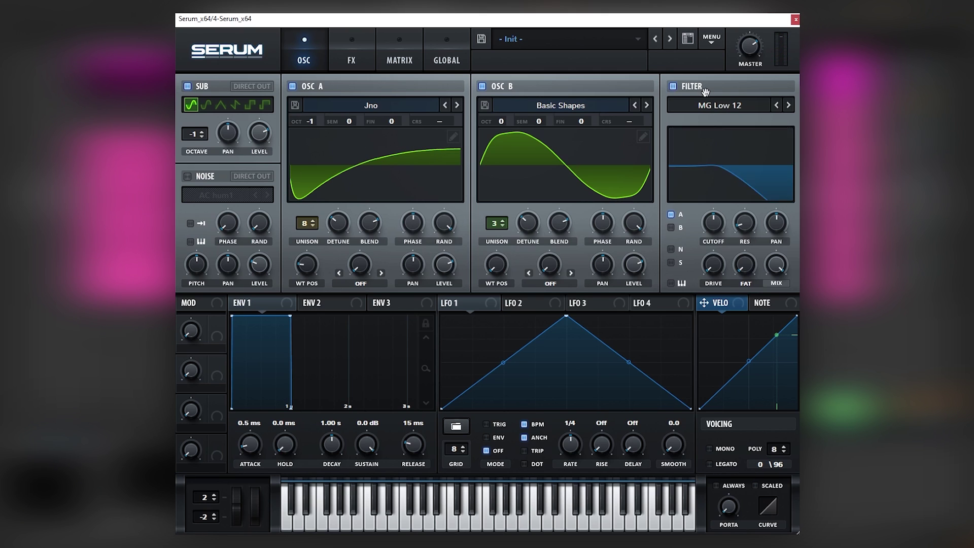
{"action": "left_click", "coordinate": [710, 108]}
{"action": "mouse_move", "coordinate": [721, 121]}
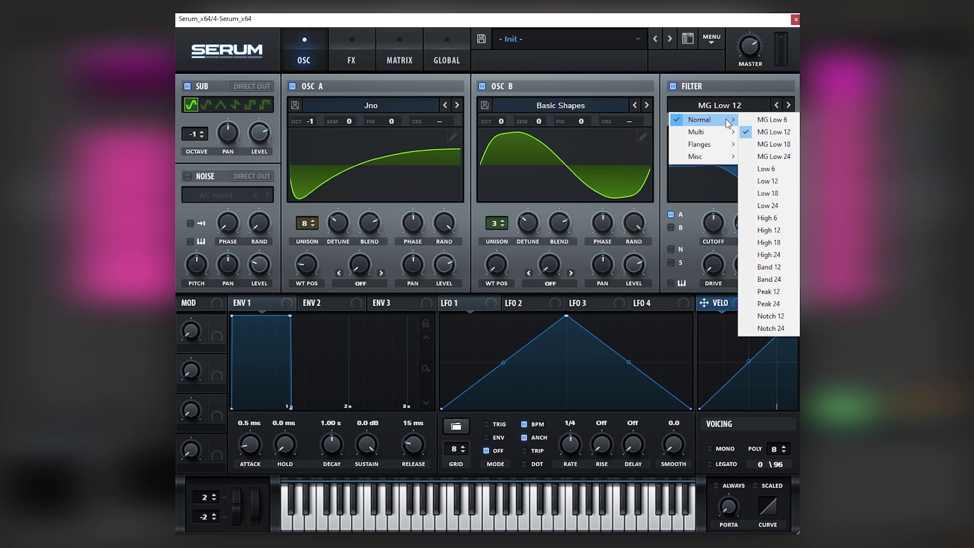
{"action": "left_click", "coordinate": [794, 280]}
{"action": "left_click_drag", "start_coordinate": [714, 226], "coordinate": [716, 217]}
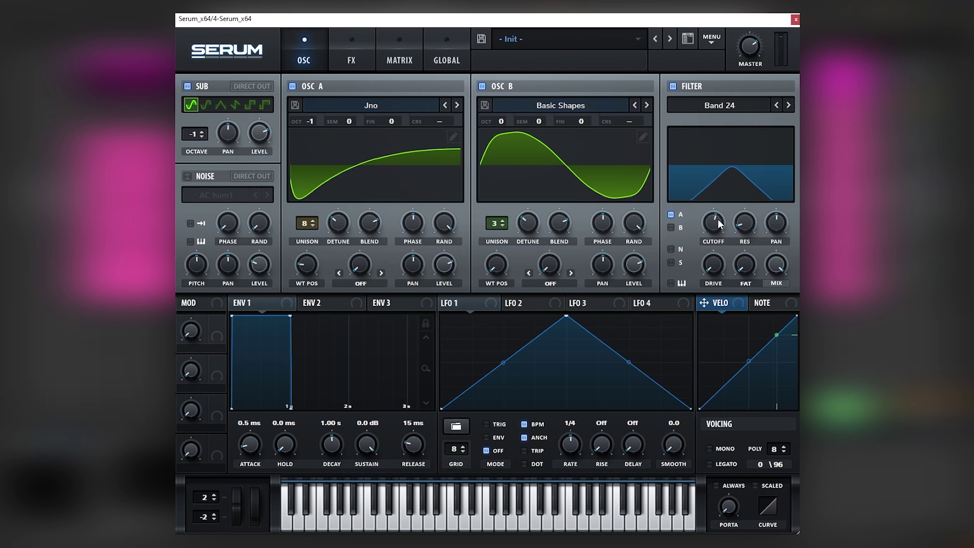
{"action": "left_click", "coordinate": [679, 226]}
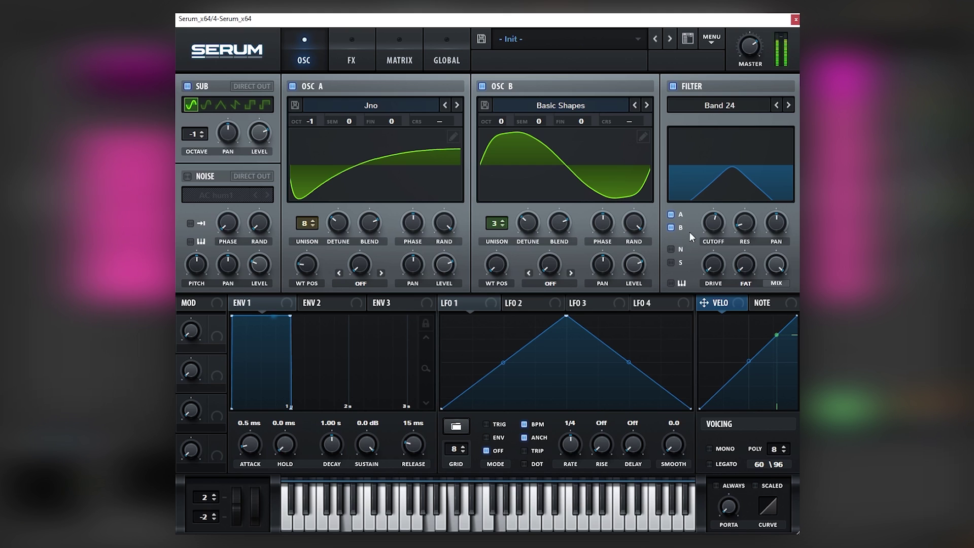
{"action": "left_click_drag", "start_coordinate": [712, 225], "coordinate": [712, 229]}
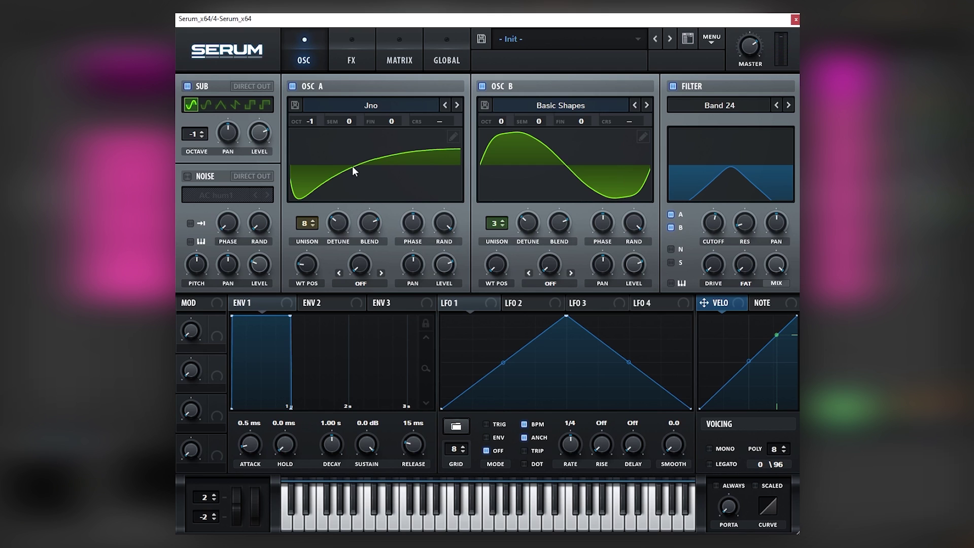
{"action": "left_click", "coordinate": [351, 57]}
Step: Turn on Chorus, Reverb and EQ effects, lowering the EQ high band to about 2.7 kHz
{"action": "left_click", "coordinate": [192, 173]}
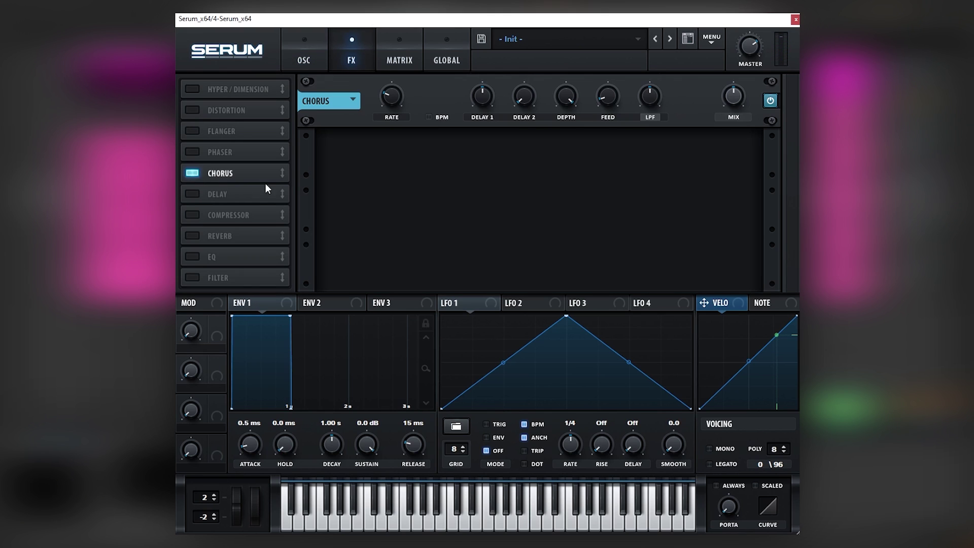
{"action": "left_click", "coordinate": [193, 236]}
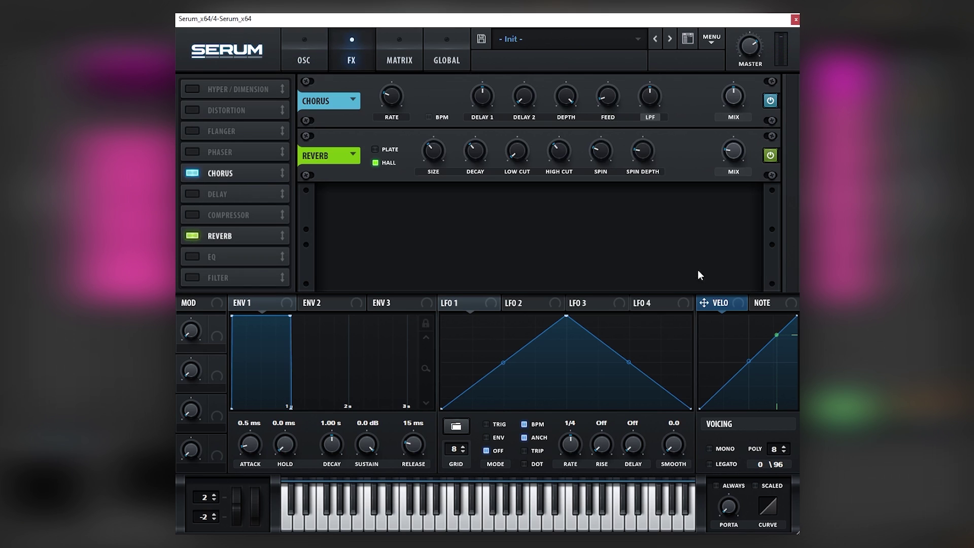
{"action": "left_click", "coordinate": [192, 257]}
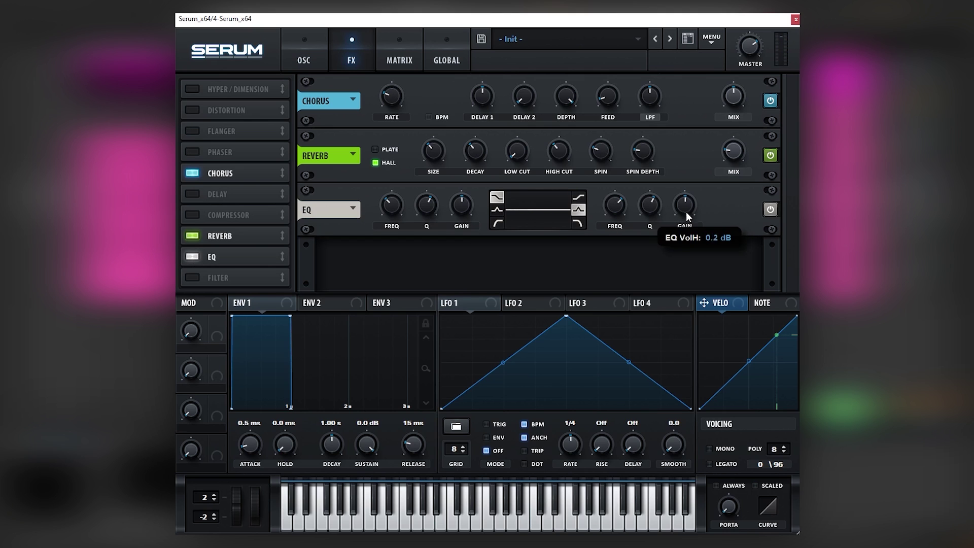
{"action": "scroll", "coordinate": [650, 216], "scroll_direction": "down", "scroll_amount": 4}
{"action": "scroll", "coordinate": [618, 203], "scroll_direction": "up", "scroll_amount": 3}
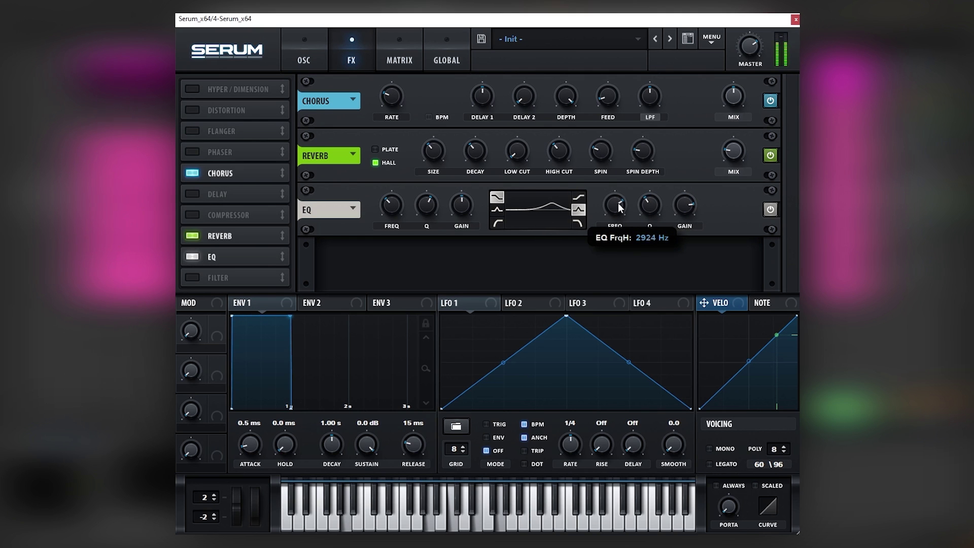
{"action": "scroll", "coordinate": [618, 203], "scroll_direction": "down", "scroll_amount": 2}
{"action": "left_click", "coordinate": [312, 59]}
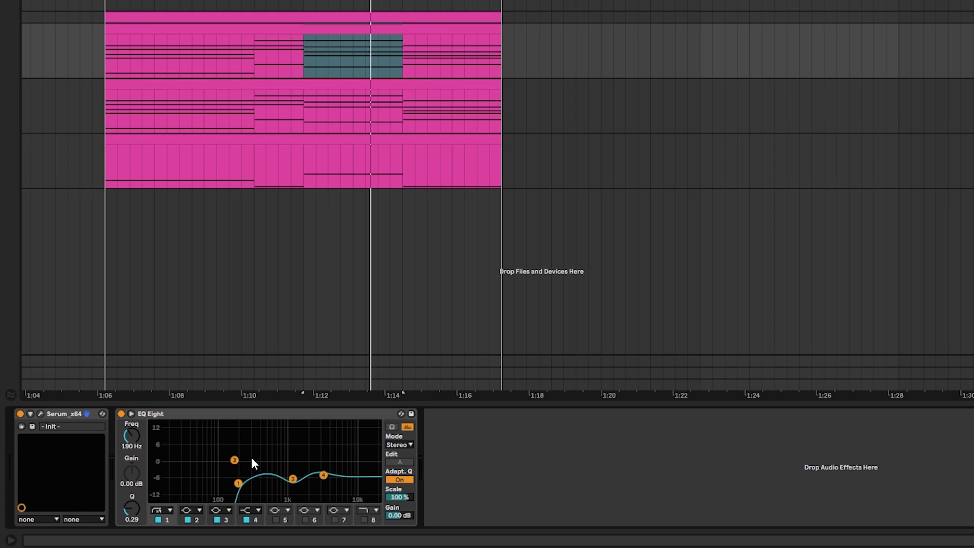
Step: Compare EQ Eight bypassed, then re-enable it with the low-cut band nudged to about 198 Hz
{"action": "left_click", "coordinate": [238, 484]}
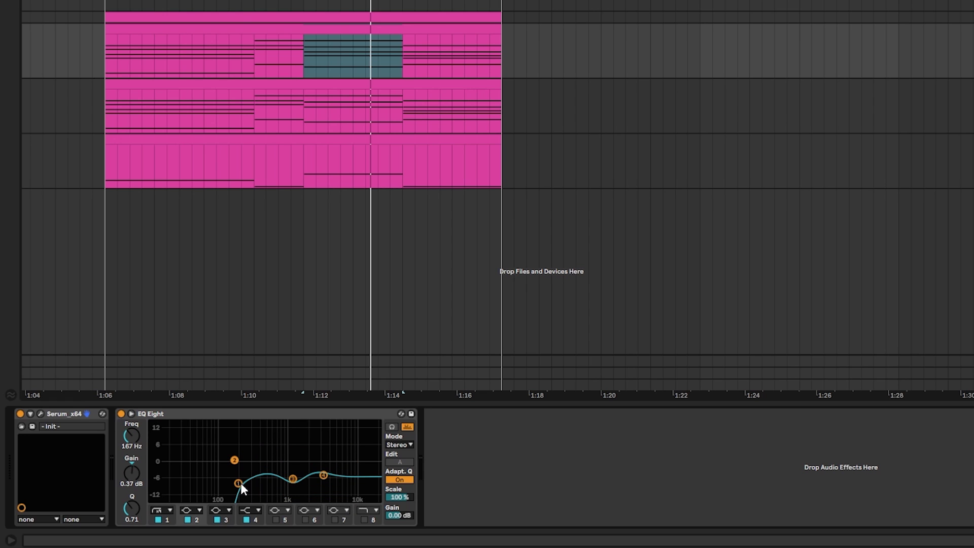
{"action": "left_click", "coordinate": [239, 484]}
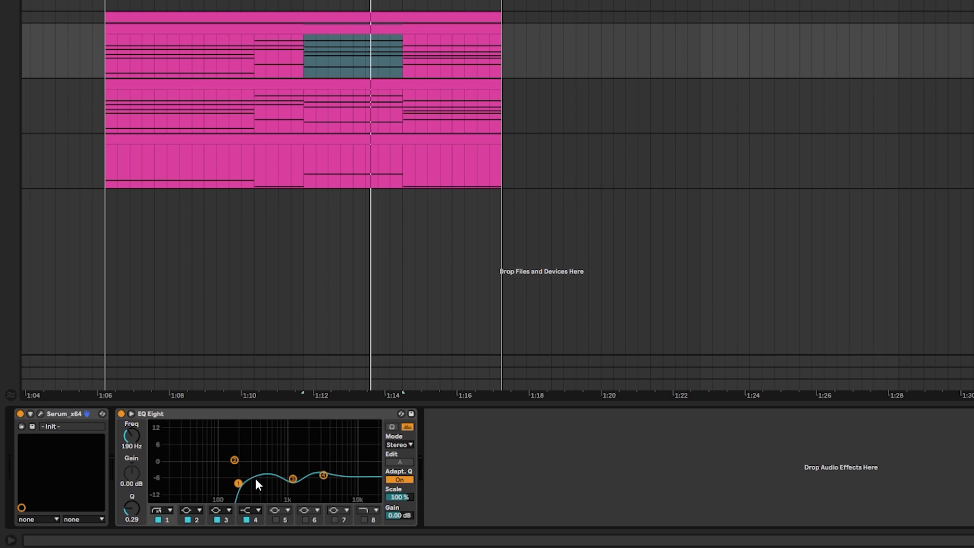
{"action": "left_click", "coordinate": [122, 414]}
{"action": "key", "text": "space"}
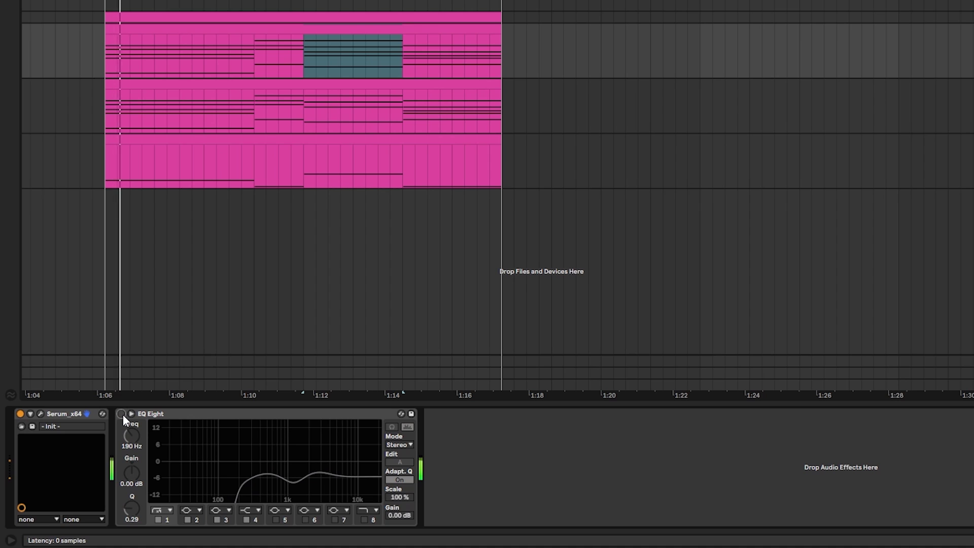
{"action": "left_click", "coordinate": [122, 414]}
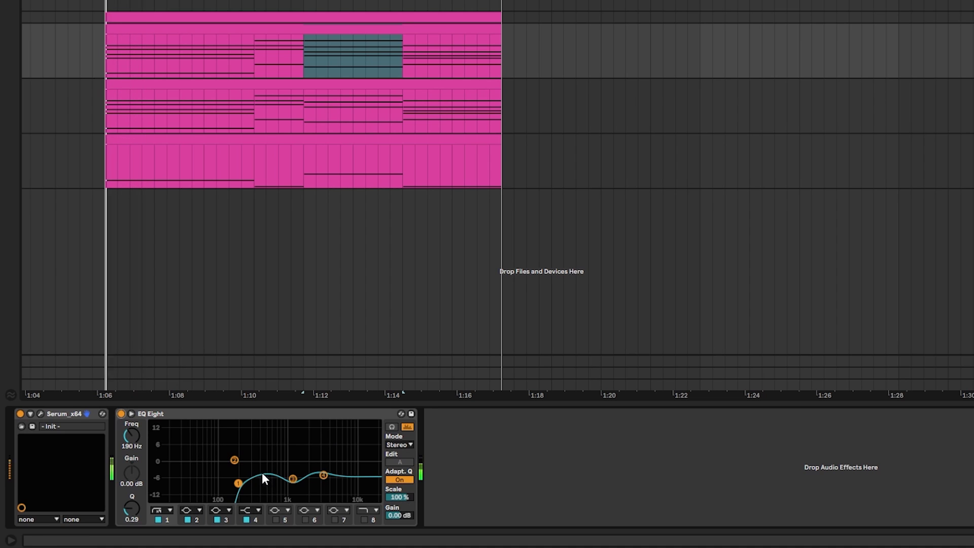
{"action": "left_click_drag", "start_coordinate": [237, 482], "coordinate": [239, 482]}
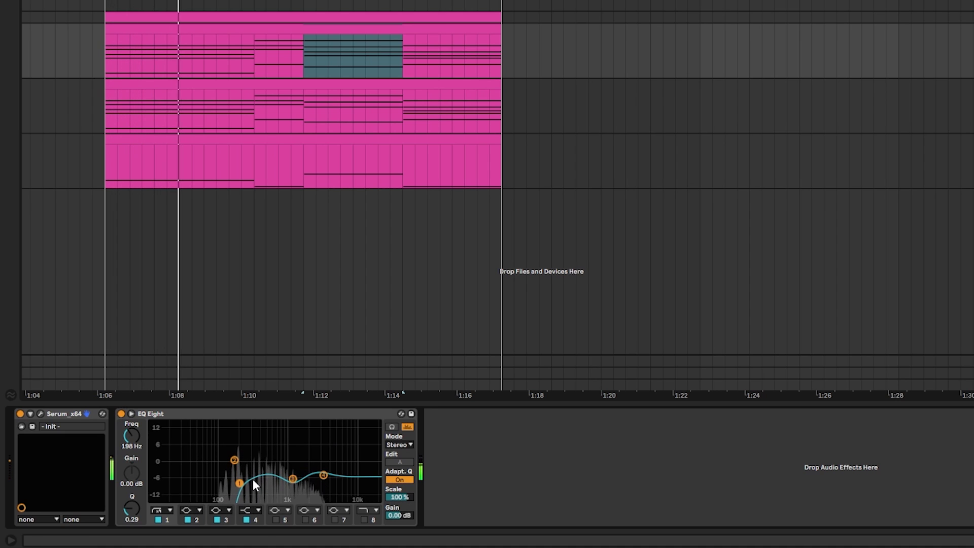
{"action": "key", "text": "space"}
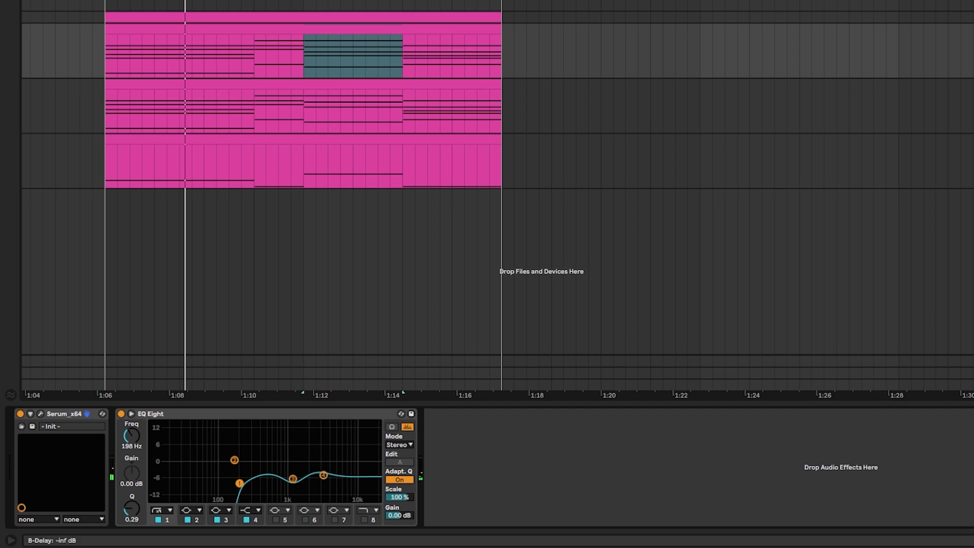
{"action": "key", "text": "space"}
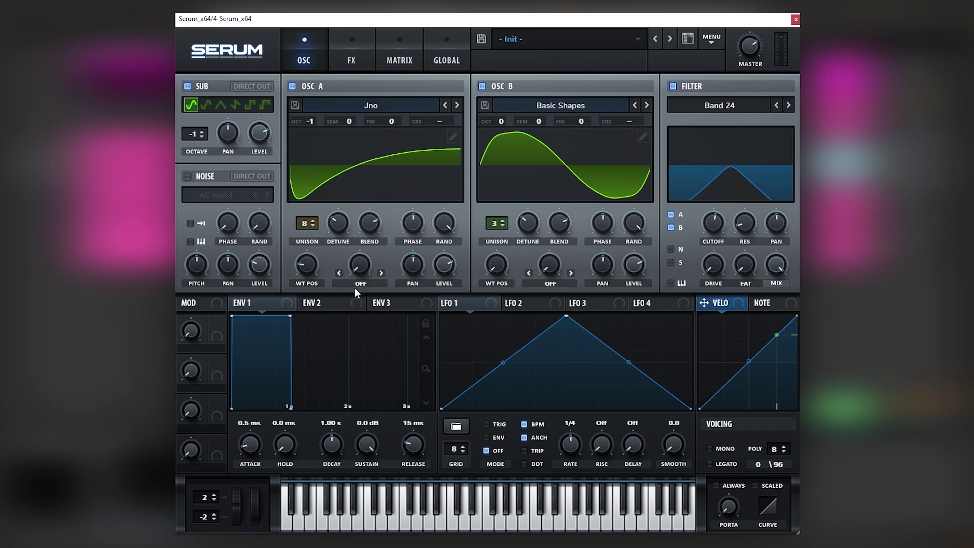
Step: Lower oscillator A's level and raise oscillator B's level slightly
{"action": "left_click_drag", "start_coordinate": [444, 264], "coordinate": [447, 322]}
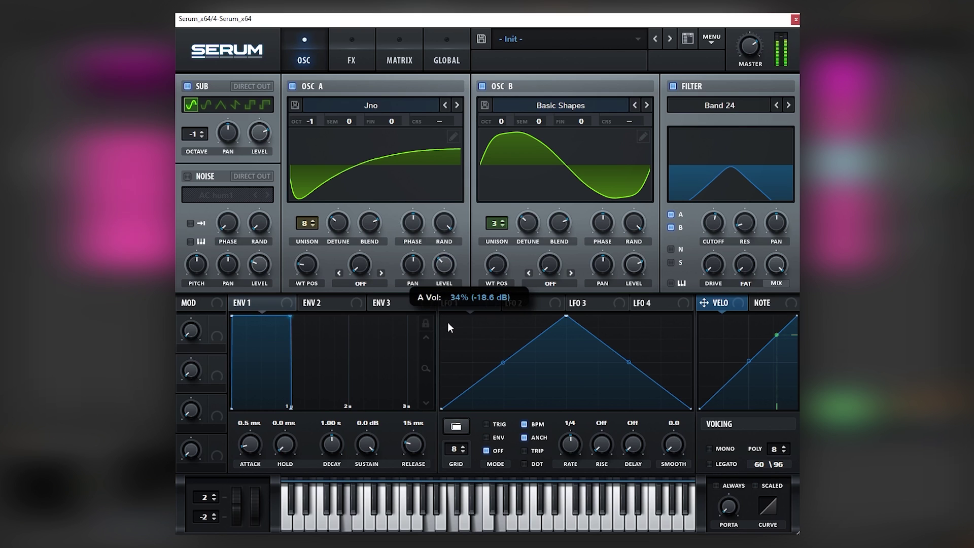
{"action": "mouse_move", "coordinate": [635, 263]}
{"action": "left_click_drag", "start_coordinate": [635, 263], "coordinate": [634, 260]}
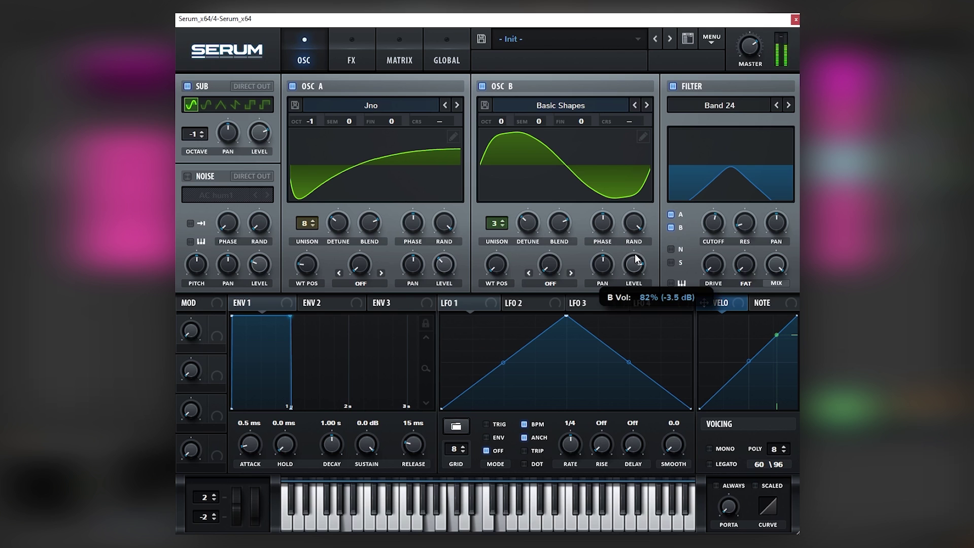
Step: Redraw oscillator B's harmonics as a six-harmonic descending ramp with a small fifth, and lower the cutoff
{"action": "left_click", "coordinate": [642, 137]}
{"action": "left_click_drag", "start_coordinate": [241, 86], "coordinate": [467, 137]}
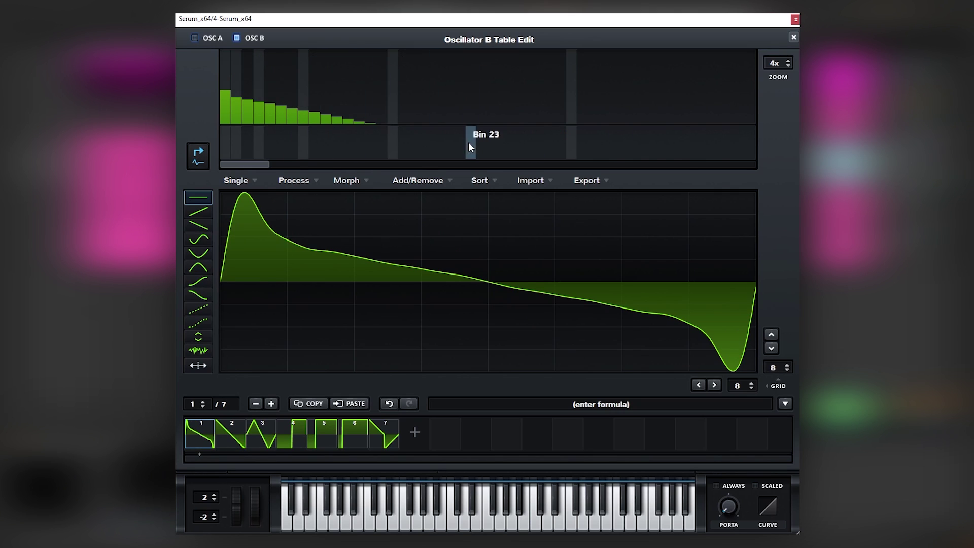
{"action": "mouse_move", "coordinate": [268, 111]}
{"action": "left_mouse_down"}
{"action": "mouse_move", "coordinate": [326, 146]}
{"action": "mouse_move", "coordinate": [373, 136]}
{"action": "mouse_move", "coordinate": [299, 150]}
{"action": "left_mouse_up"}
{"action": "left_click", "coordinate": [229, 81]}
{"action": "mouse_move", "coordinate": [229, 81]}
{"action": "left_mouse_down"}
{"action": "mouse_move", "coordinate": [290, 123]}
{"action": "mouse_move", "coordinate": [293, 137]}
{"action": "mouse_move", "coordinate": [241, 98]}
{"action": "mouse_move", "coordinate": [264, 123]}
{"action": "left_mouse_up"}
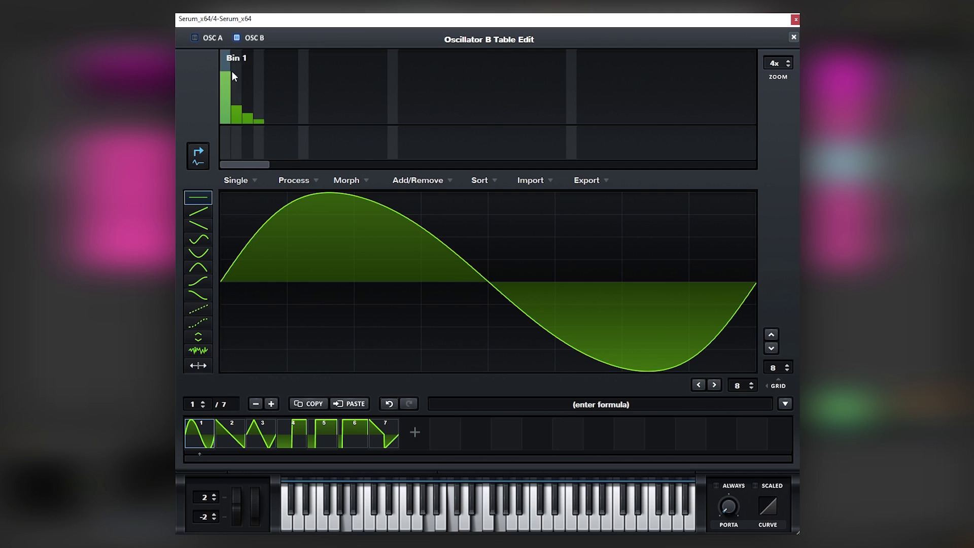
{"action": "left_click", "coordinate": [271, 121]}
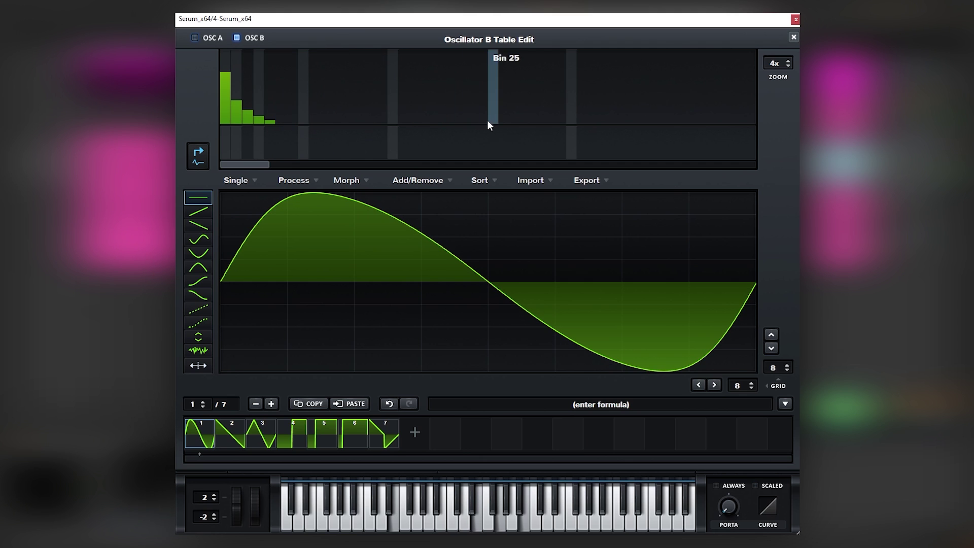
{"action": "left_click", "coordinate": [794, 37]}
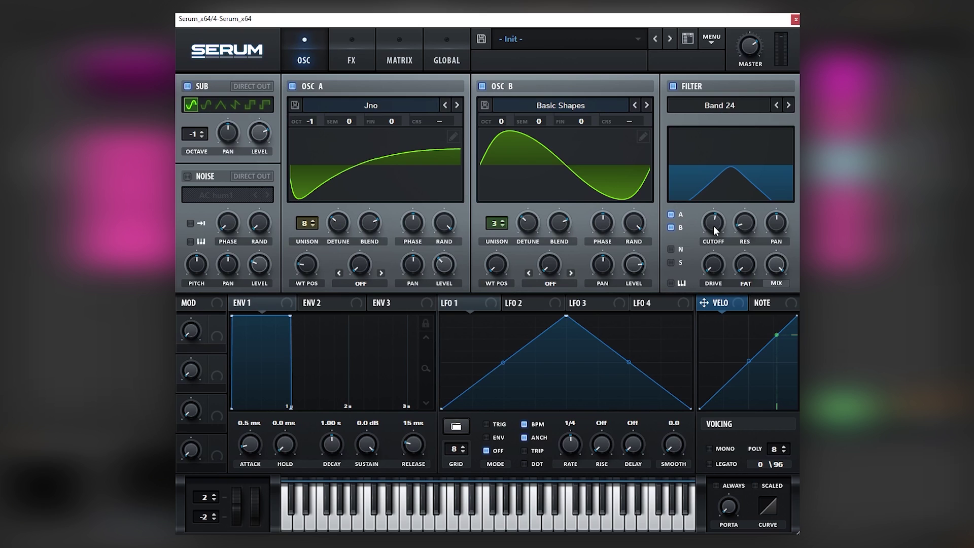
{"action": "mouse_move", "coordinate": [713, 223]}
{"action": "left_mouse_down"}
{"action": "mouse_move", "coordinate": [713, 232]}
{"action": "mouse_move", "coordinate": [707, 226]}
{"action": "left_mouse_up"}
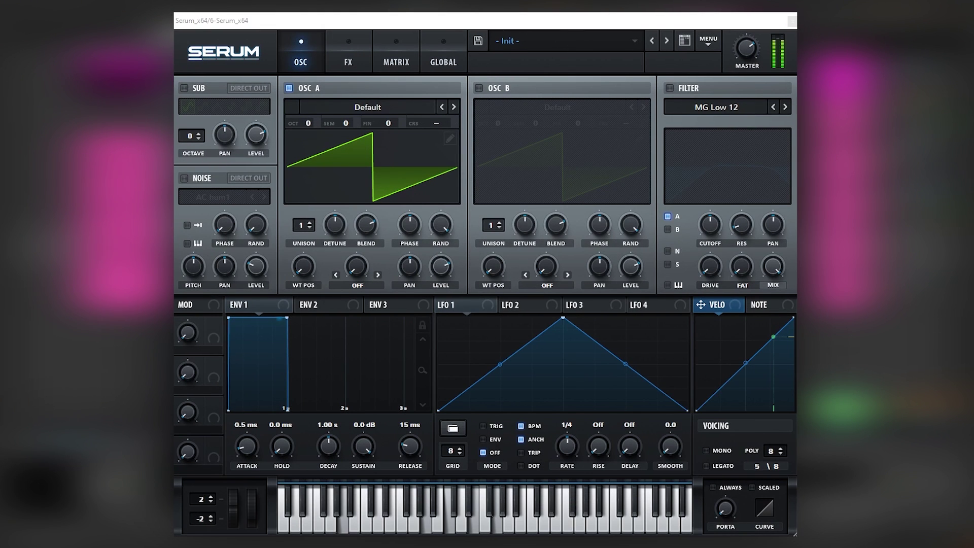
Step: Load the Jno wavetable on oscillator A and enable oscillator B with Basic Shapes
{"action": "left_click", "coordinate": [325, 108]}
{"action": "mouse_move", "coordinate": [329, 146]}
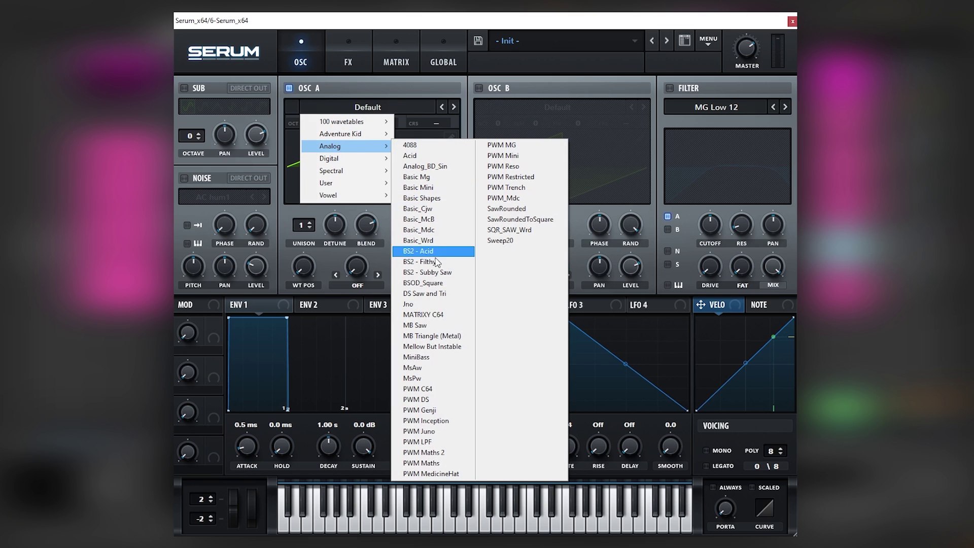
{"action": "left_click", "coordinate": [430, 303]}
{"action": "left_click", "coordinate": [494, 89]}
{"action": "left_click", "coordinate": [557, 108]}
{"action": "mouse_move", "coordinate": [520, 146]}
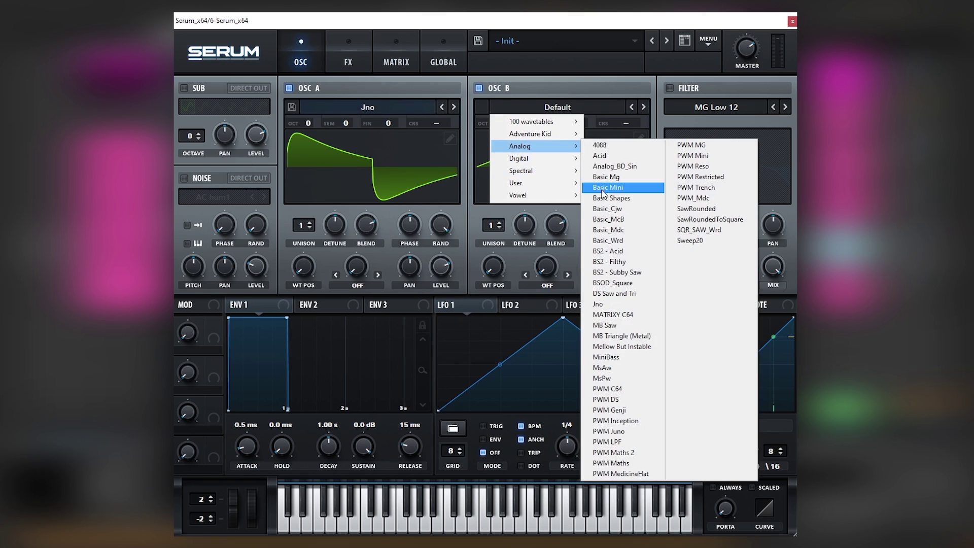
{"action": "left_click", "coordinate": [604, 198]}
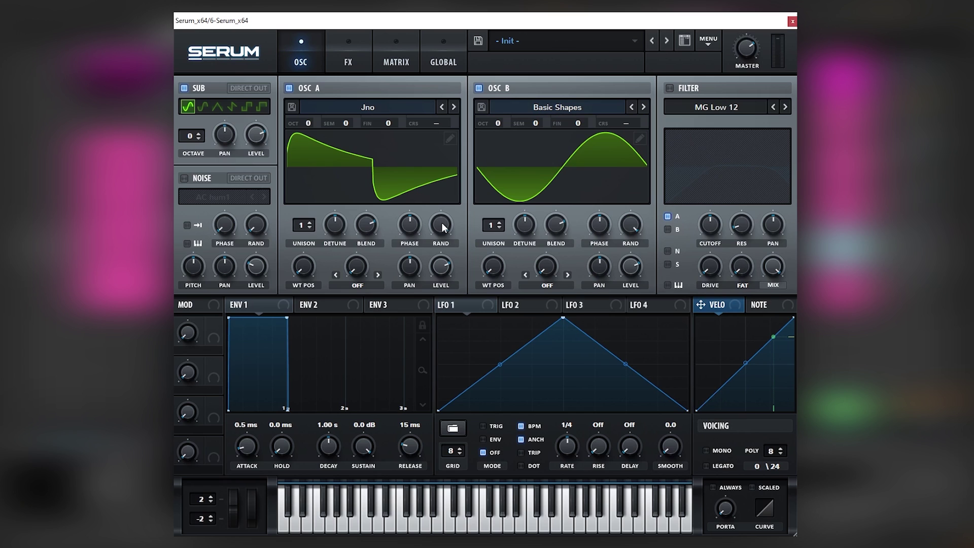
Step: Raise the sub octave; set A to +1 oct, 8 voices; make B a 3-voice, +3-oct triangle
{"action": "mouse_move", "coordinate": [190, 134]}
{"action": "left_mouse_down"}
{"action": "mouse_move", "coordinate": [199, 118]}
{"action": "mouse_move", "coordinate": [200, 127]}
{"action": "left_mouse_up"}
{"action": "left_click_drag", "start_coordinate": [304, 265], "coordinate": [312, 226]}
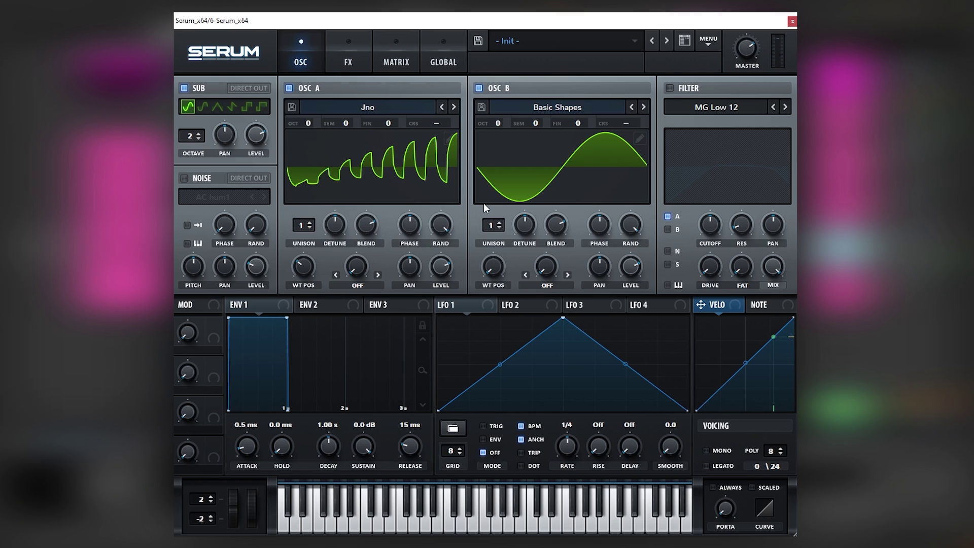
{"action": "mouse_move", "coordinate": [488, 258]}
{"action": "left_mouse_down"}
{"action": "mouse_move", "coordinate": [488, 230]}
{"action": "mouse_move", "coordinate": [492, 254]}
{"action": "left_mouse_up"}
{"action": "left_click_drag", "start_coordinate": [496, 124], "coordinate": [509, 68]}
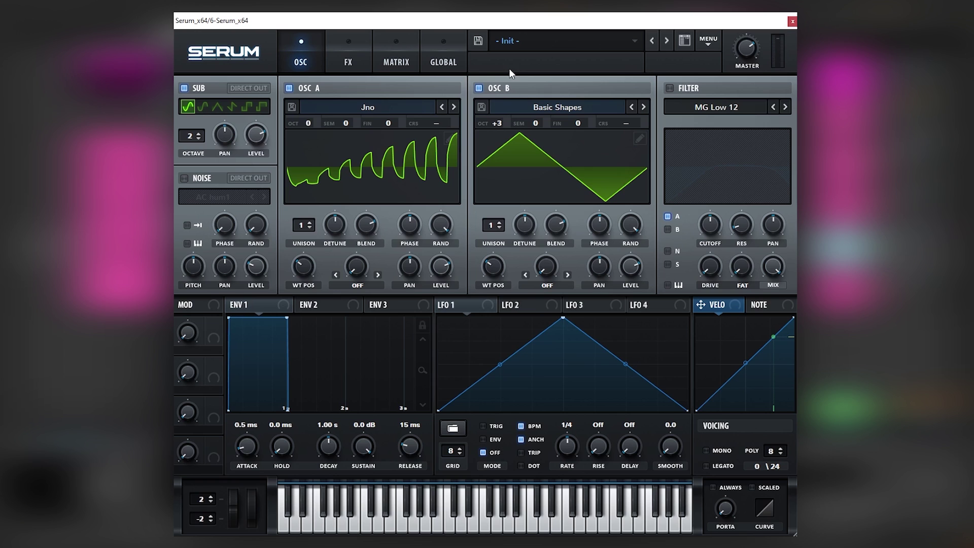
{"action": "left_click_drag", "start_coordinate": [304, 123], "coordinate": [306, 108]}
{"action": "left_click_drag", "start_coordinate": [303, 224], "coordinate": [331, 166]}
{"action": "left_click_drag", "start_coordinate": [497, 226], "coordinate": [516, 224]}
Step: Enable the filter as Multi LH 12 and raise its frequency to about 7040 Hz
{"action": "left_click", "coordinate": [675, 89]}
{"action": "left_click", "coordinate": [703, 113]}
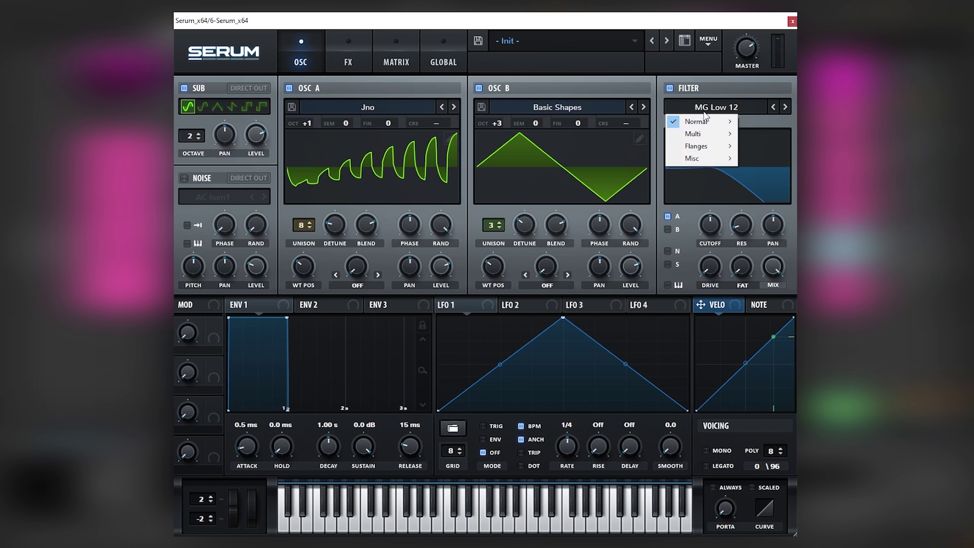
{"action": "mouse_move", "coordinate": [710, 156]}
{"action": "mouse_move", "coordinate": [706, 134]}
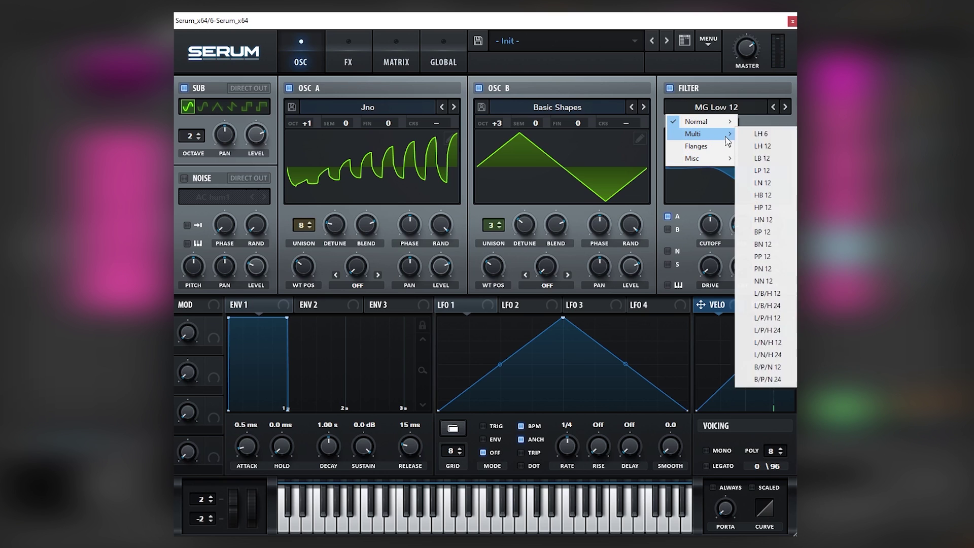
{"action": "left_click", "coordinate": [764, 146]}
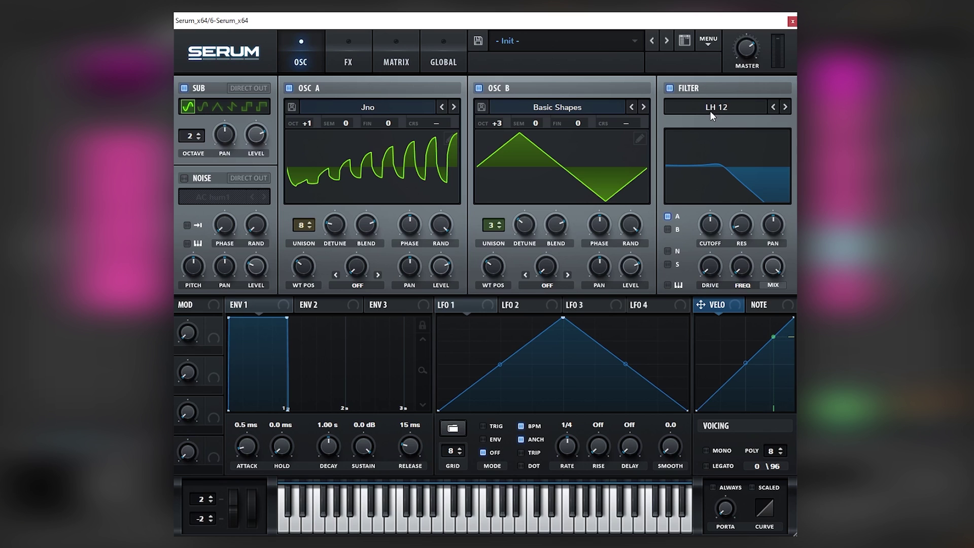
{"action": "scroll", "coordinate": [720, 196], "scroll_direction": "up", "scroll_amount": 6}
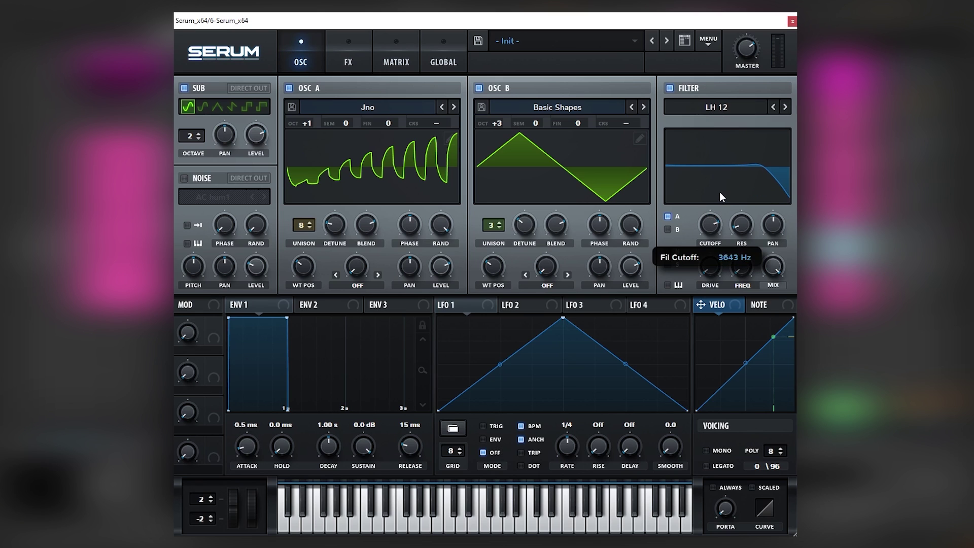
{"action": "left_click_drag", "start_coordinate": [742, 267], "coordinate": [742, 197]}
Step: Route oscillator B through the filter and drop Env 1 sustain to -inf
{"action": "scroll", "coordinate": [712, 212], "scroll_direction": "up", "scroll_amount": 5}
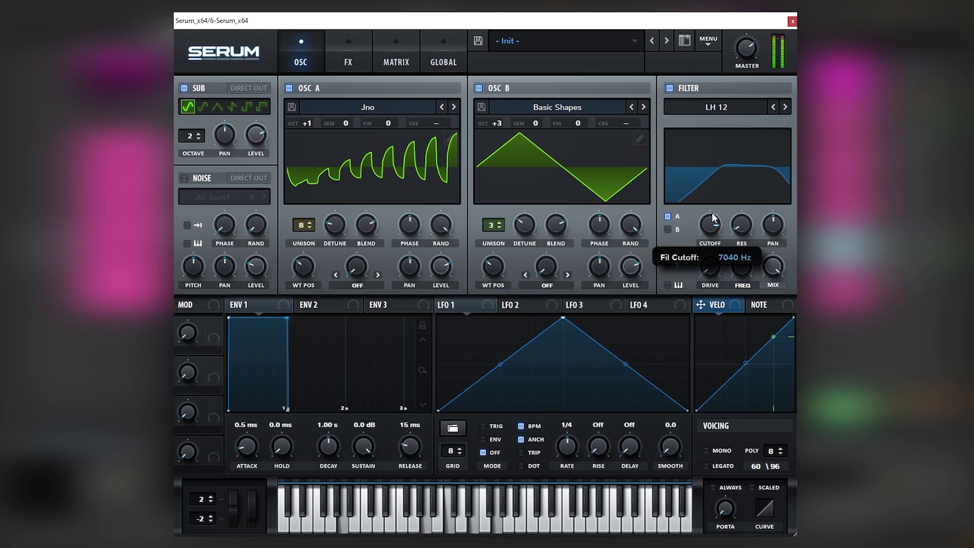
{"action": "mouse_move", "coordinate": [740, 261]}
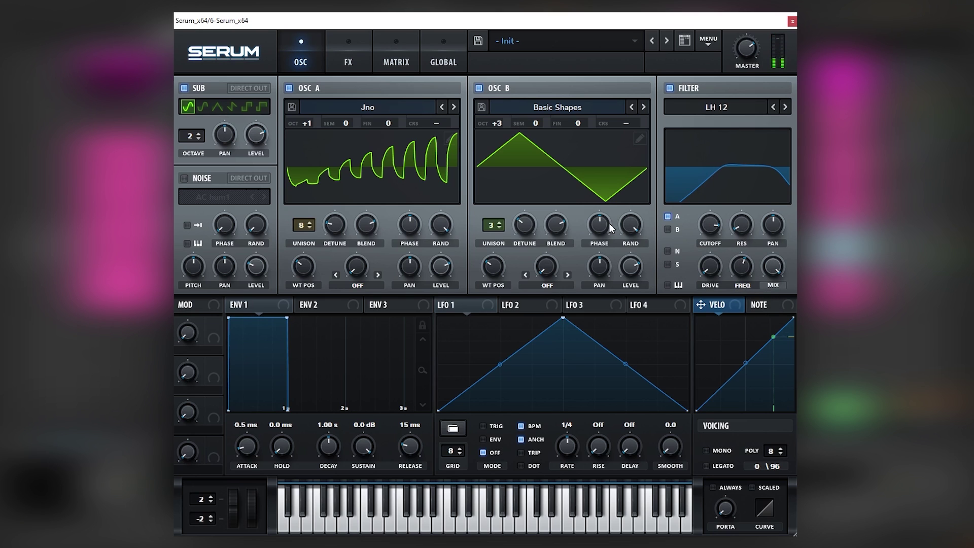
{"action": "left_click", "coordinate": [668, 229]}
{"action": "left_click_drag", "start_coordinate": [362, 431], "coordinate": [330, 465]}
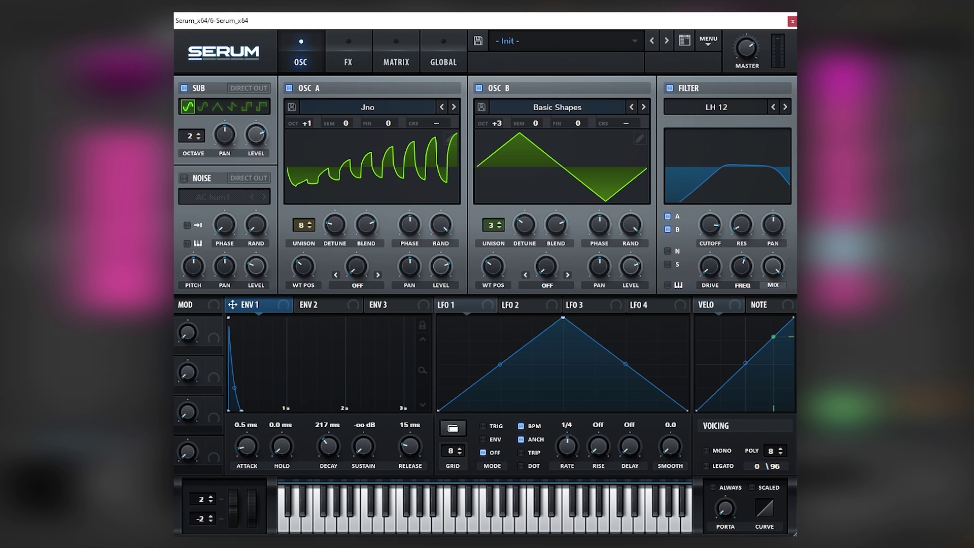
Step: Enable a 1/8 delay with more mix, a brighter filter and about 92% feedback, plus chorus
{"action": "left_click", "coordinate": [332, 47]}
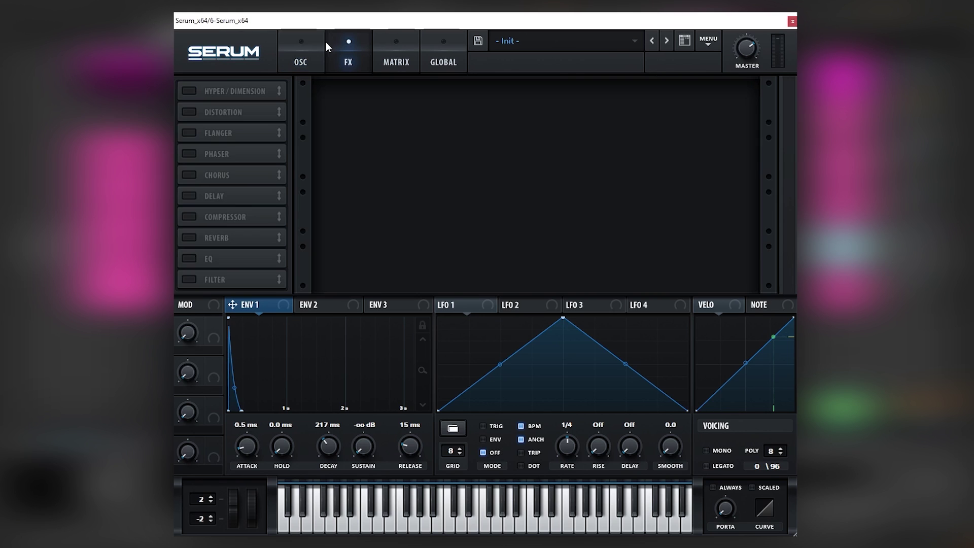
{"action": "left_click", "coordinate": [190, 196]}
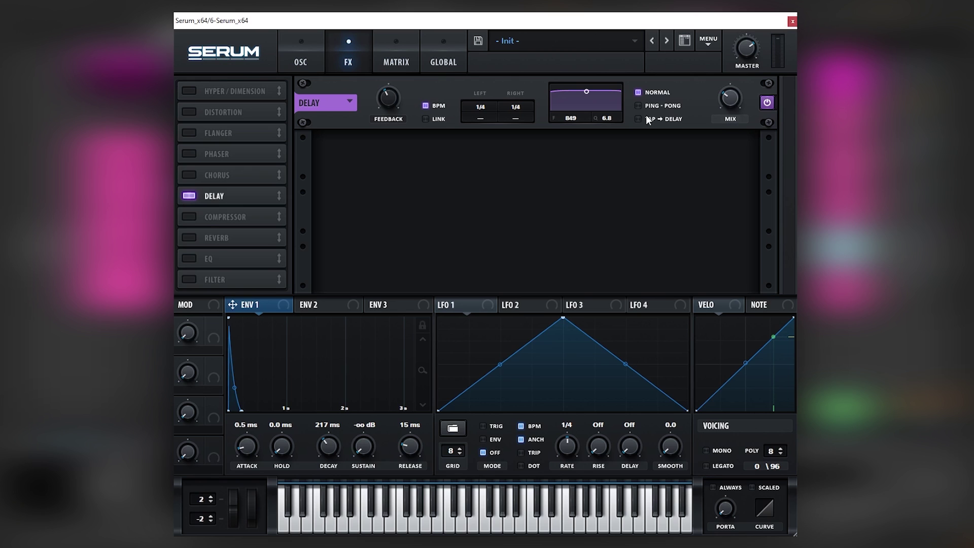
{"action": "left_click_drag", "start_coordinate": [731, 98], "coordinate": [760, 50]}
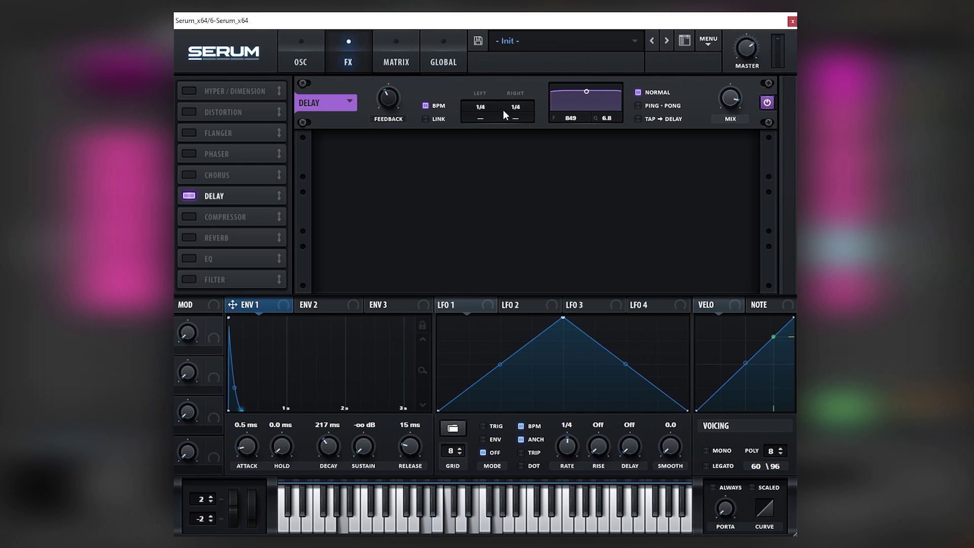
{"action": "left_click_drag", "start_coordinate": [587, 91], "coordinate": [606, 104]}
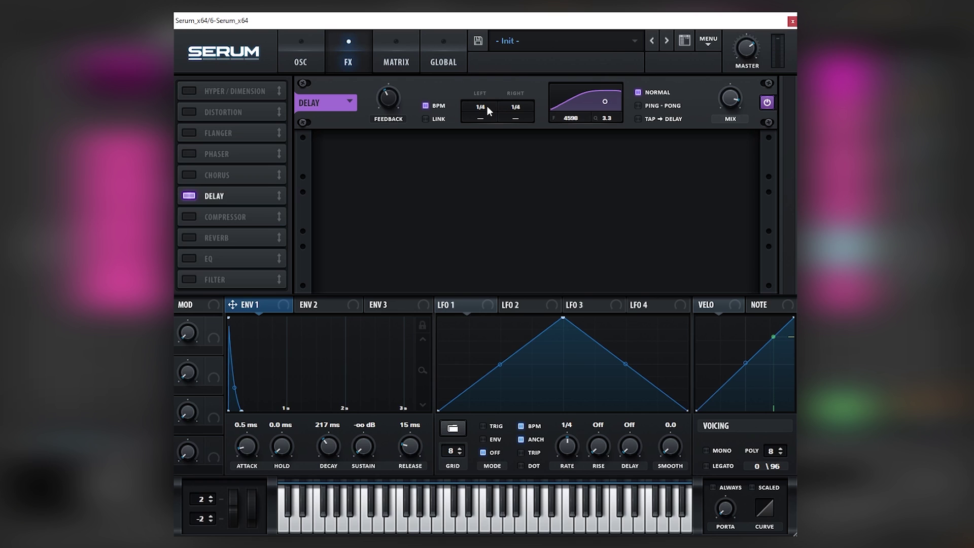
{"action": "left_click_drag", "start_coordinate": [515, 105], "coordinate": [486, 182]}
{"action": "left_click_drag", "start_coordinate": [399, 106], "coordinate": [411, 51]}
{"action": "left_click", "coordinate": [188, 173]}
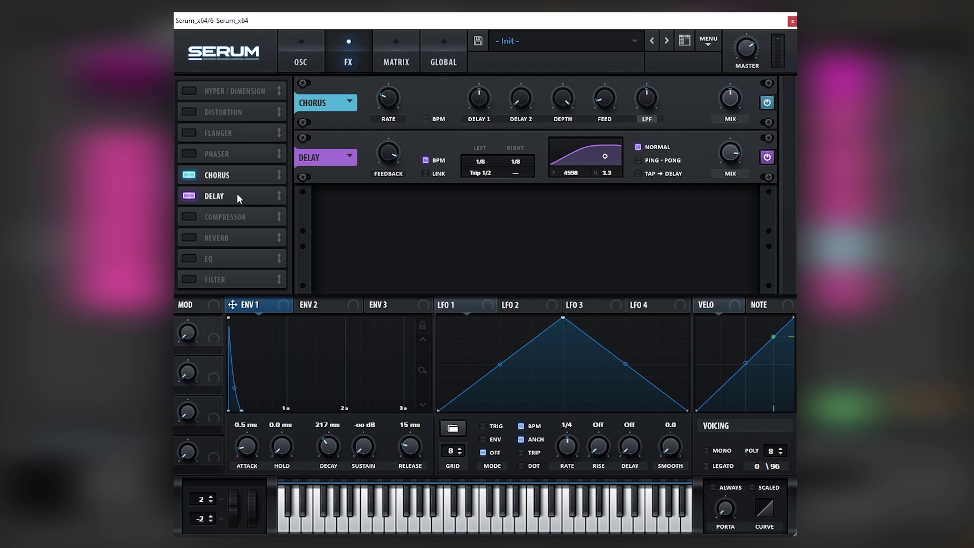
Step: Add Hall reverb with its mix raised to about half
{"action": "left_click", "coordinate": [189, 237]}
{"action": "left_click_drag", "start_coordinate": [724, 209], "coordinate": [733, 171]}
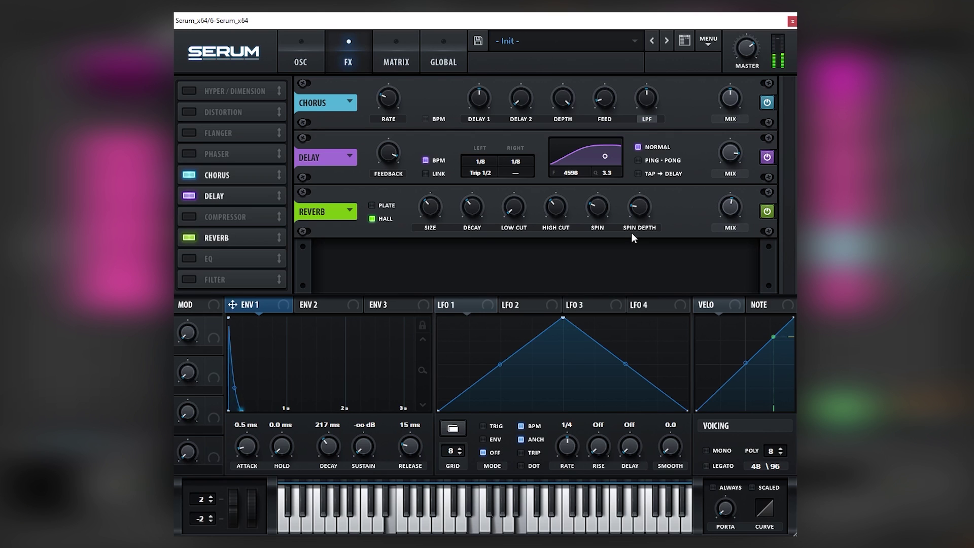
{"action": "left_click_drag", "start_coordinate": [726, 209], "coordinate": [726, 205]}
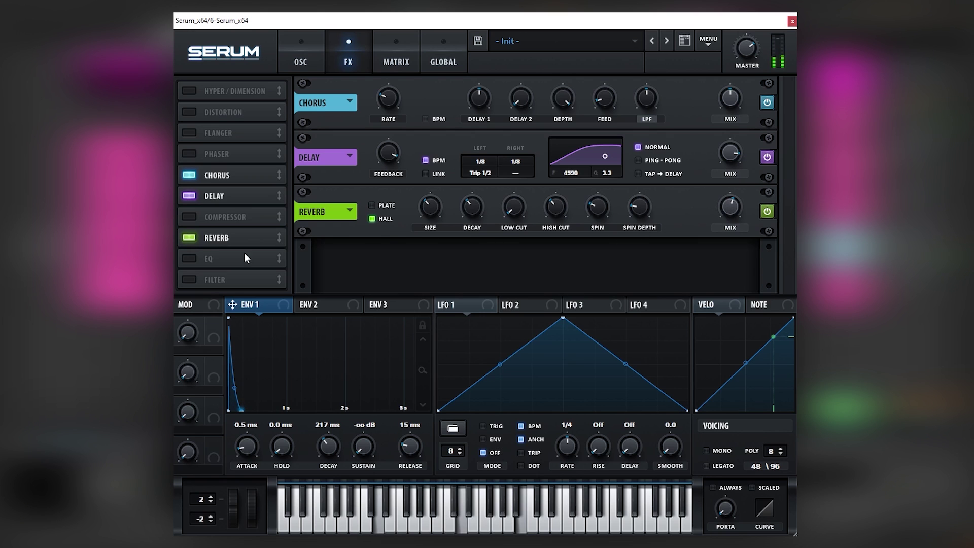
Step: Enable the EQ effect and make its high band a peak boost of about 12.9 dB near 2.2 kHz
{"action": "left_click", "coordinate": [193, 258]}
{"action": "left_click", "coordinate": [574, 266]}
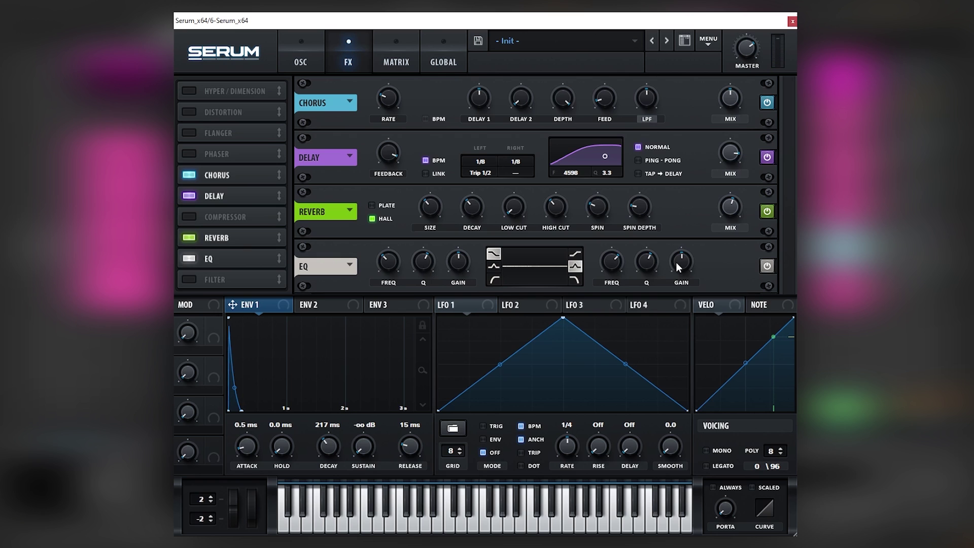
{"action": "left_click_drag", "start_coordinate": [682, 261], "coordinate": [616, 260]}
{"action": "mouse_move", "coordinate": [617, 263]}
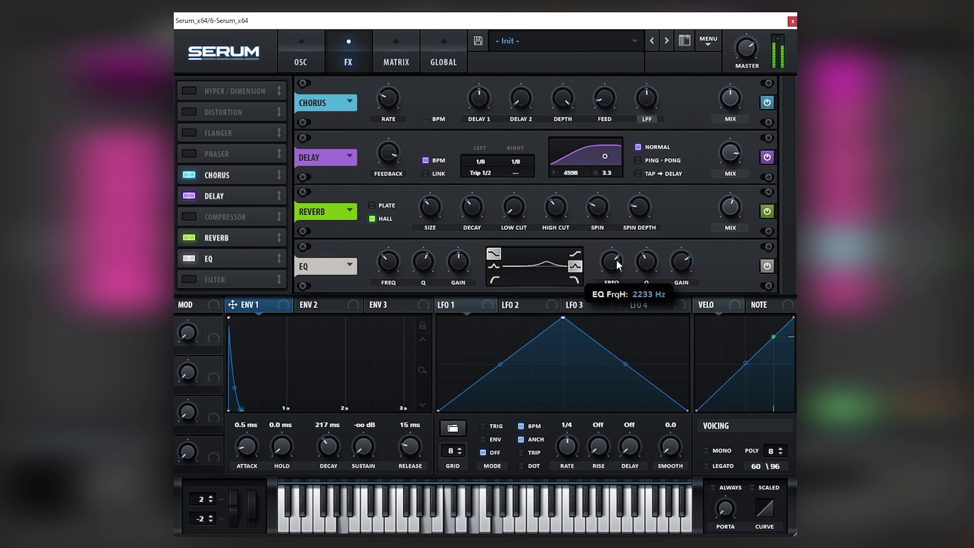
{"action": "mouse_move", "coordinate": [685, 264]}
{"action": "left_click_drag", "start_coordinate": [685, 264], "coordinate": [685, 254]}
{"action": "left_click", "coordinate": [302, 60]}
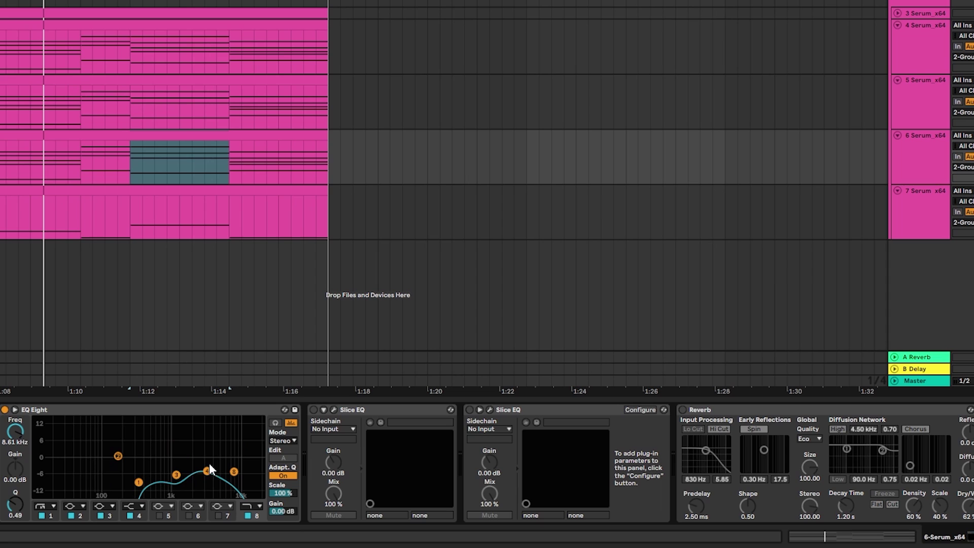
Step: Turn on the Reverb device on 6 Serum_x64 and play the pad to hear it
{"action": "key", "text": "space"}
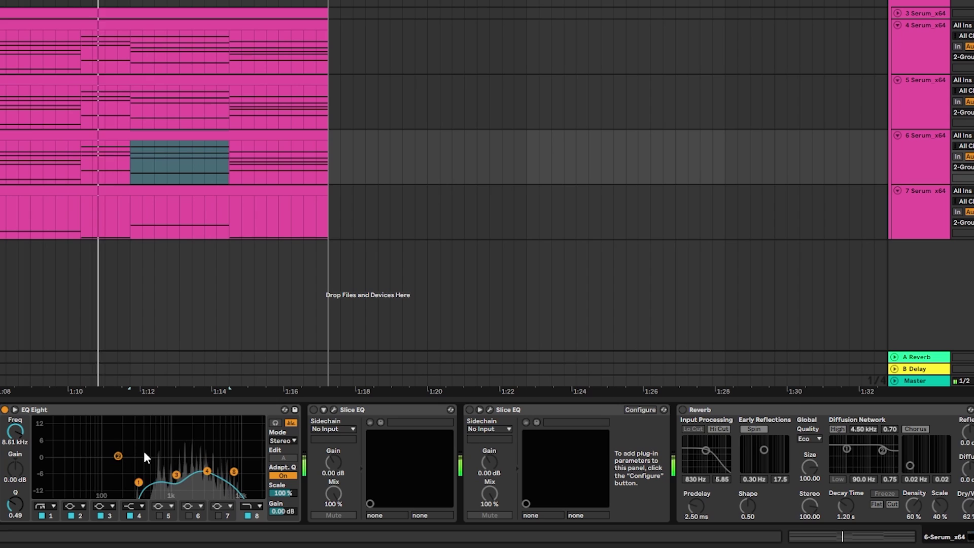
{"action": "key", "text": "space"}
{"action": "left_click", "coordinate": [683, 409]}
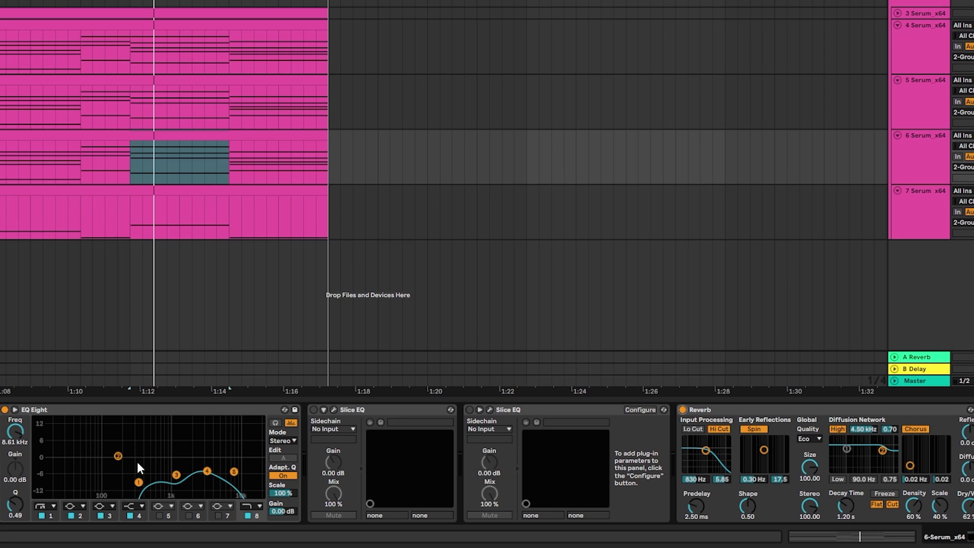
{"action": "key", "text": "space"}
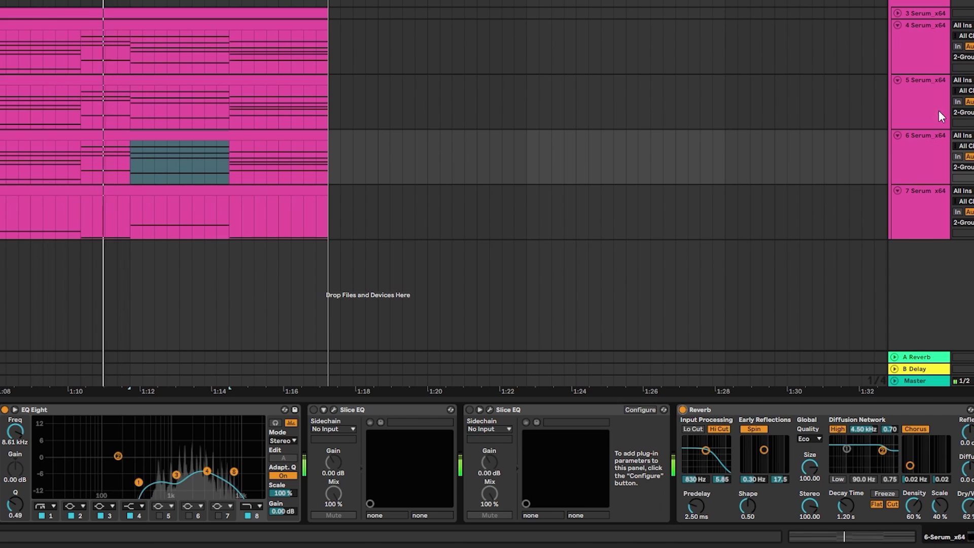
{"action": "left_click", "coordinate": [946, 68]}
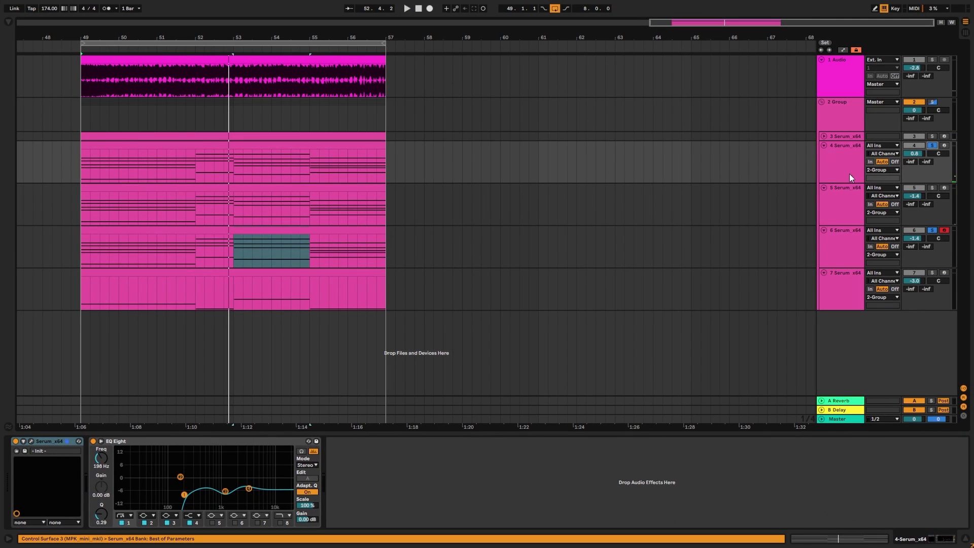
Step: Delete the 5 Serum_x64 and 3 Serum_x64 tracks
{"action": "left_click", "coordinate": [928, 79]}
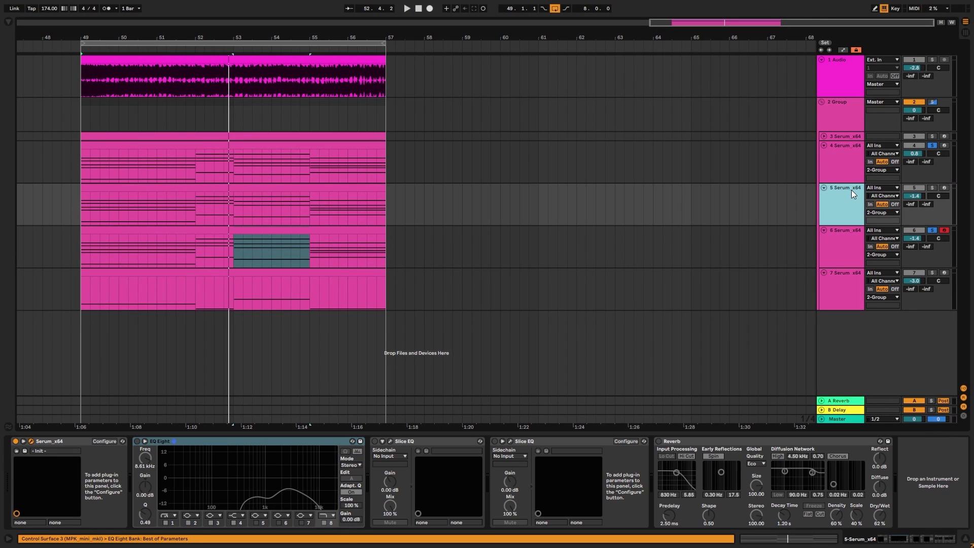
{"action": "key", "text": "Delete"}
{"action": "left_click", "coordinate": [841, 137]}
{"action": "key", "text": "Delete"}
Step: Solo the last remaining Serum track and audition it from bar 49
{"action": "key", "text": "space"}
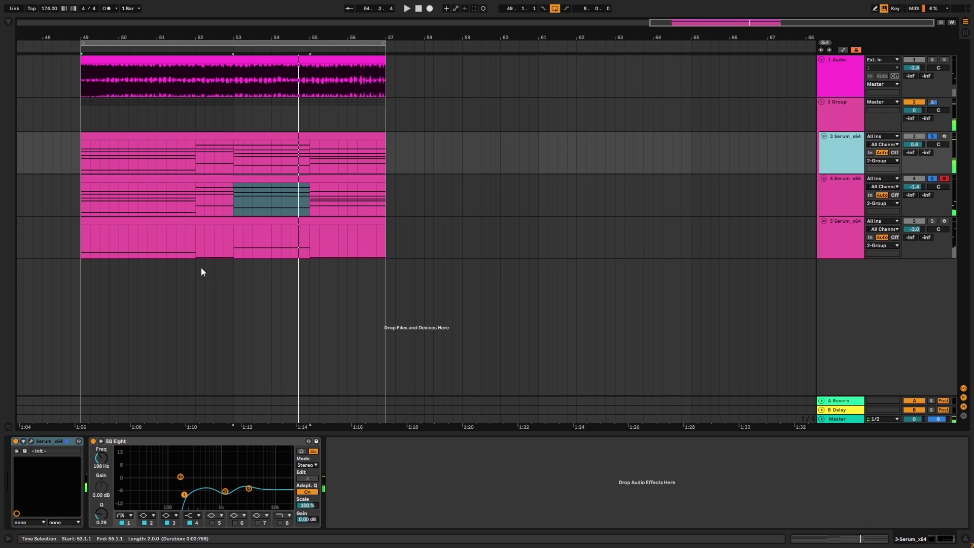
{"action": "key", "text": "Down"}
{"action": "key", "text": "Down"}
{"action": "key", "text": "s"}
{"action": "key", "text": "space"}
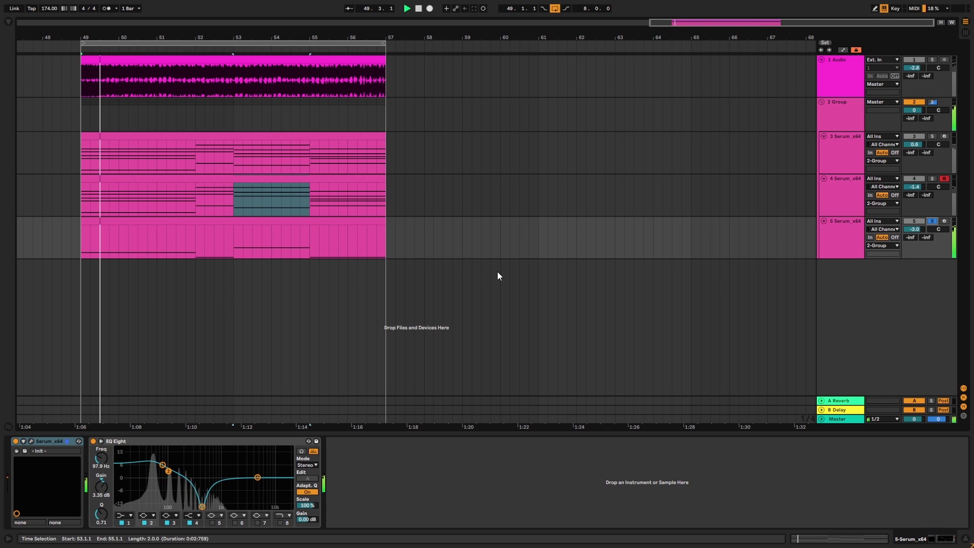
{"action": "key", "text": "space"}
{"action": "left_click", "coordinate": [745, 224]}
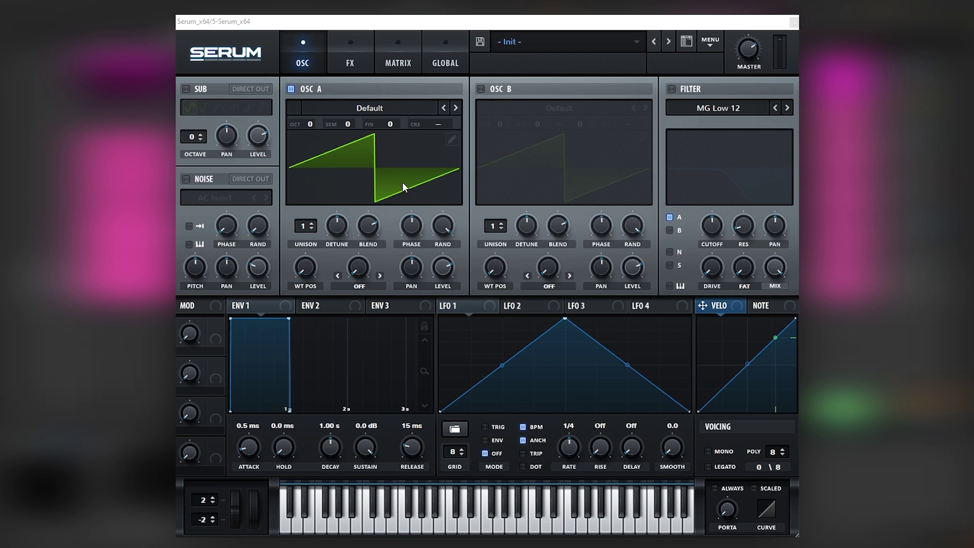
Step: Give oscillator A 16 unison voices and enable the filter, auditioning a note
{"action": "left_click", "coordinate": [297, 229]}
{"action": "left_click_drag", "start_coordinate": [300, 226], "coordinate": [294, 153]}
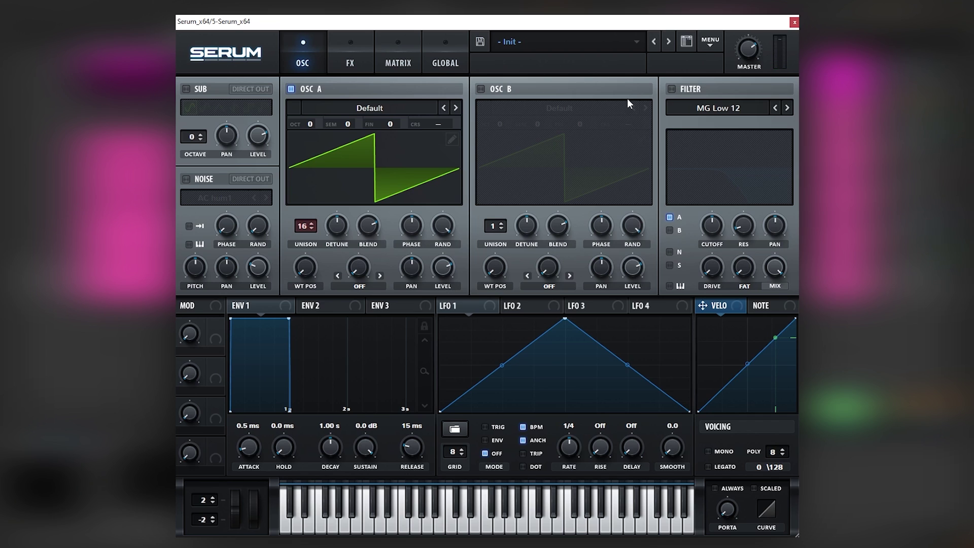
{"action": "left_click", "coordinate": [671, 90]}
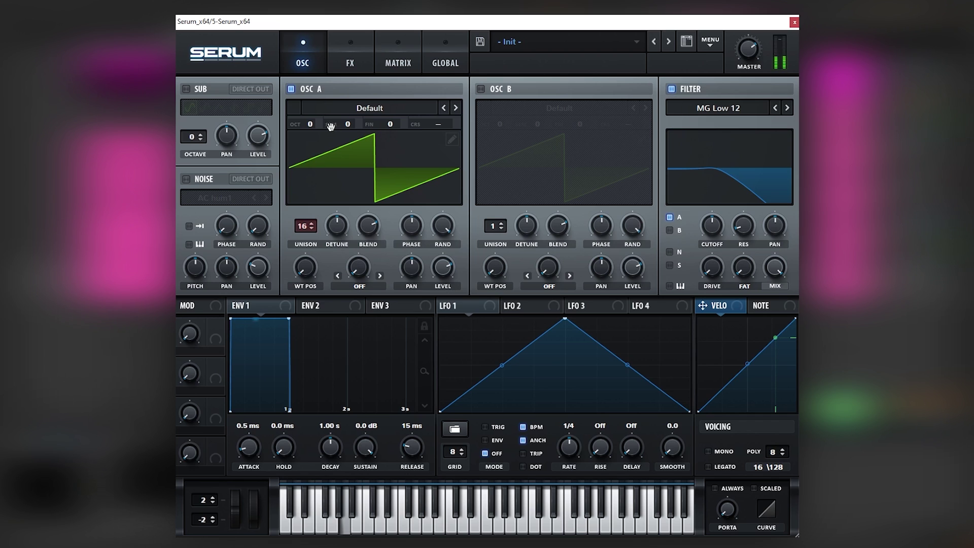
{"action": "left_click", "coordinate": [343, 526]}
{"action": "left_click", "coordinate": [347, 521]}
Step: Drop oscillator A one octave, set the filter to MG Low 24, and adjust master volume
{"action": "left_click_drag", "start_coordinate": [312, 127], "coordinate": [330, 312]}
{"action": "left_click_drag", "start_coordinate": [343, 530], "coordinate": [529, 291]}
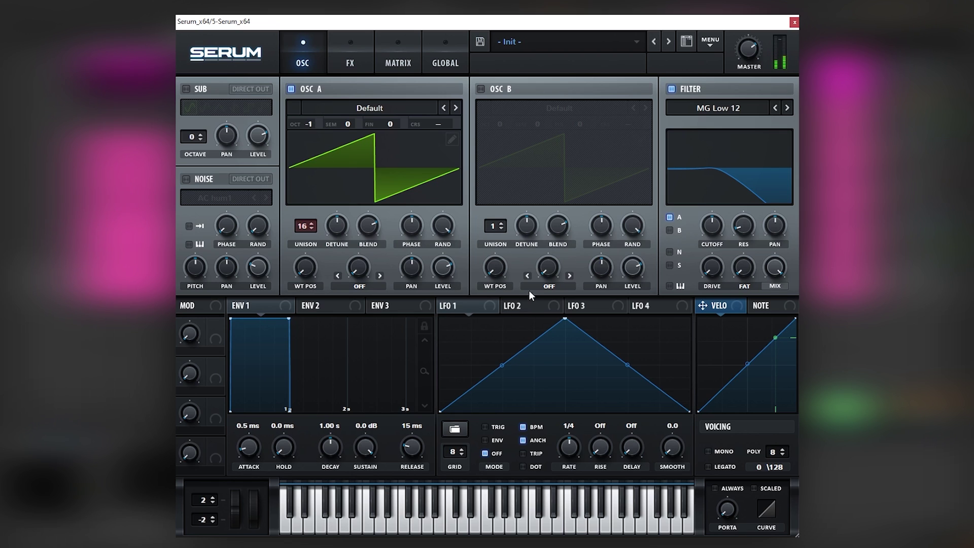
{"action": "left_click", "coordinate": [785, 108]}
{"action": "mouse_move", "coordinate": [712, 225]}
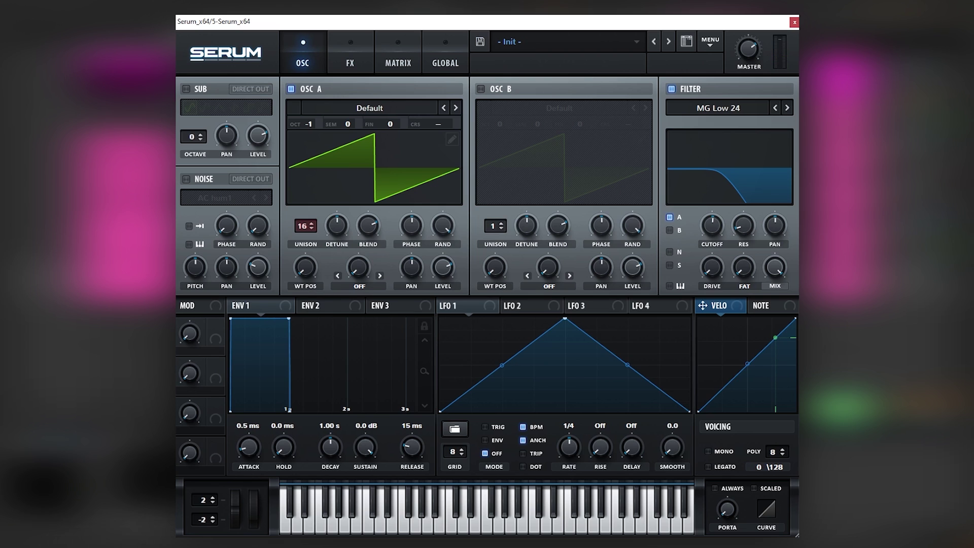
{"action": "left_click", "coordinate": [357, 64]}
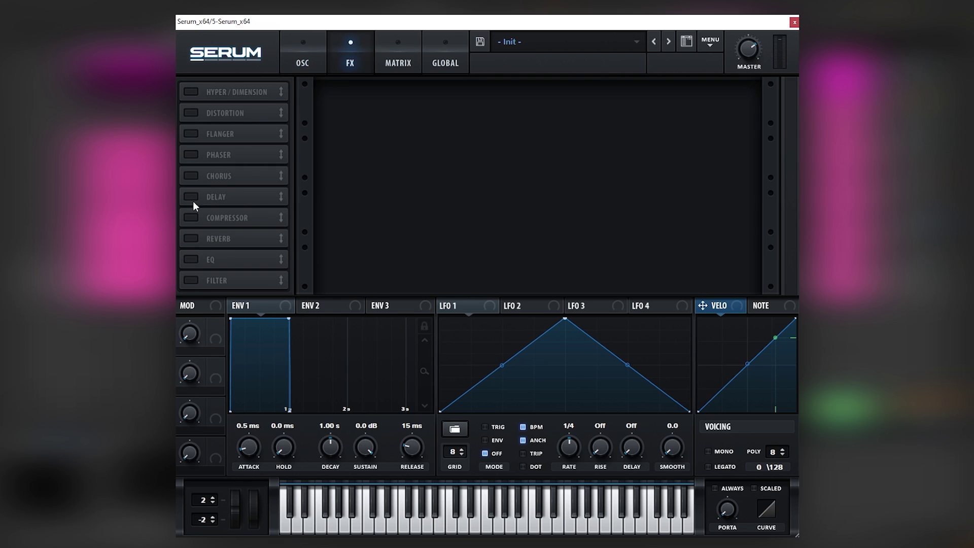
{"action": "left_click", "coordinate": [302, 59]}
{"action": "mouse_move", "coordinate": [746, 51]}
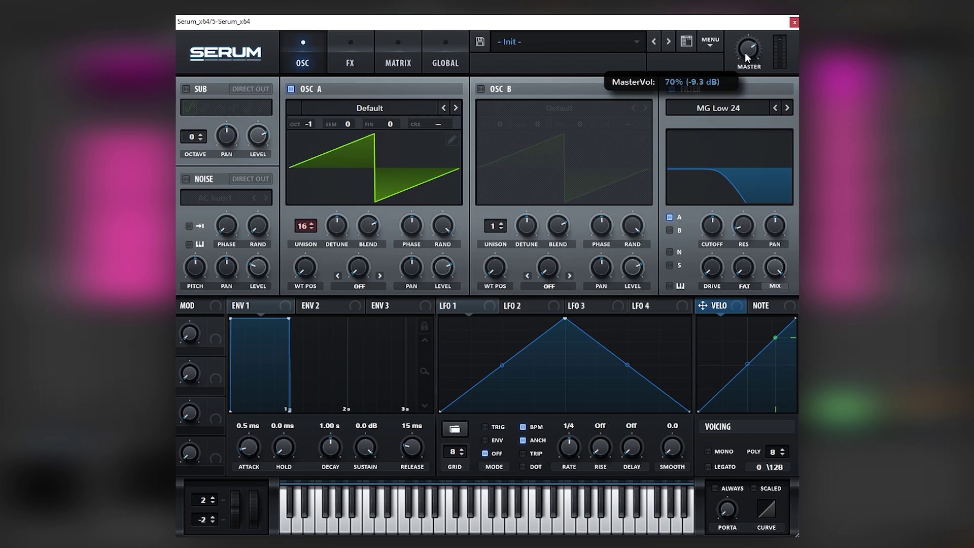
{"action": "left_click_drag", "start_coordinate": [751, 48], "coordinate": [757, 29]}
{"action": "scroll", "coordinate": [750, 51], "scroll_direction": "up", "scroll_amount": 2}
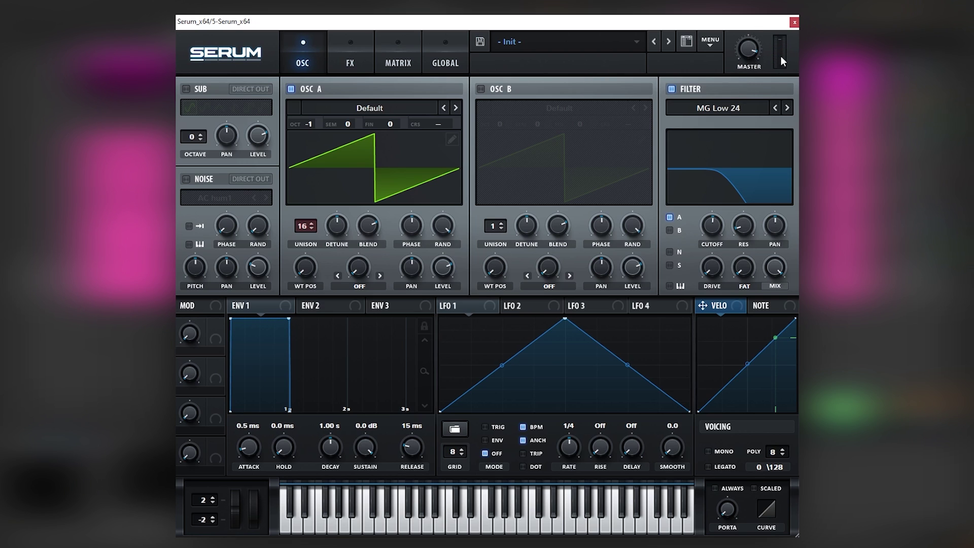
Step: Close Serum, slide EQ Eight's band-3 cut lower and lift bands 1 and 2 to about 6.6 dB
{"action": "left_click", "coordinate": [794, 22]}
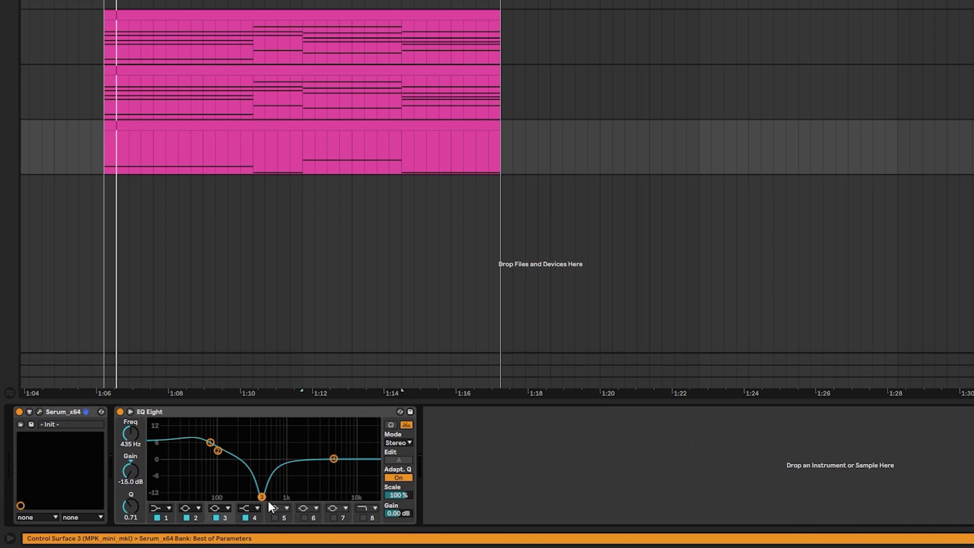
{"action": "key", "text": "space"}
{"action": "mouse_move", "coordinate": [262, 497]}
{"action": "left_mouse_down"}
{"action": "mouse_move", "coordinate": [246, 497]}
{"action": "mouse_move", "coordinate": [259, 497]}
{"action": "left_mouse_up"}
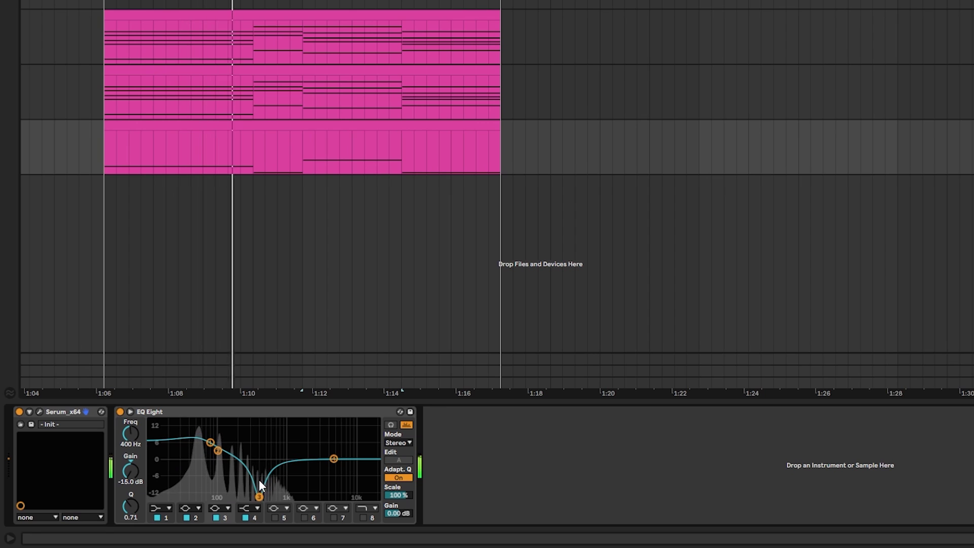
{"action": "left_click_drag", "start_coordinate": [232, 468], "coordinate": [172, 426]}
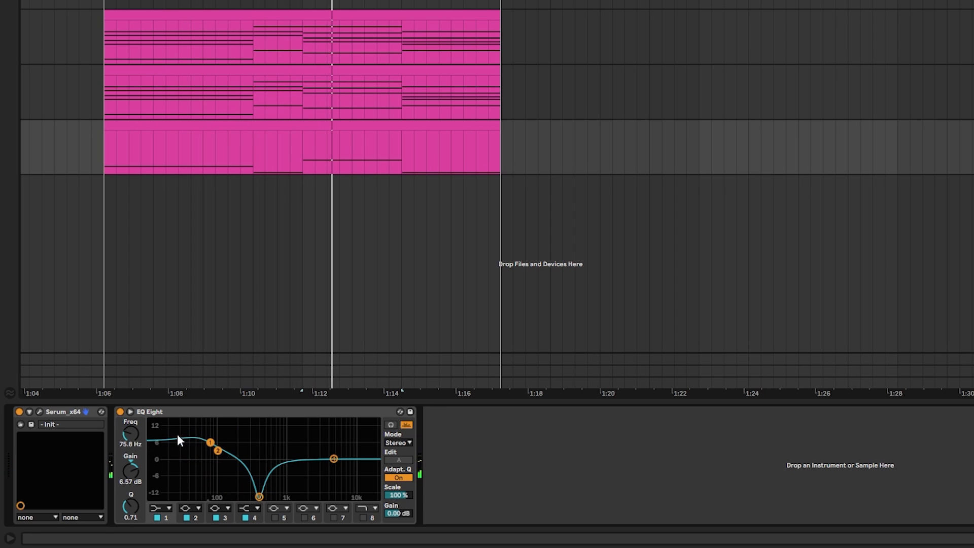
{"action": "key", "text": "space"}
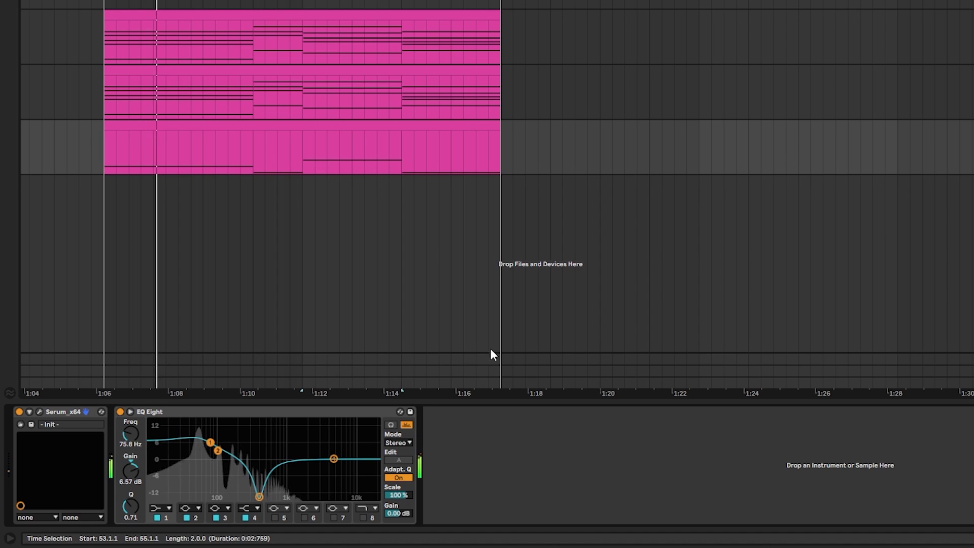
{"action": "left_click", "coordinate": [933, 133]}
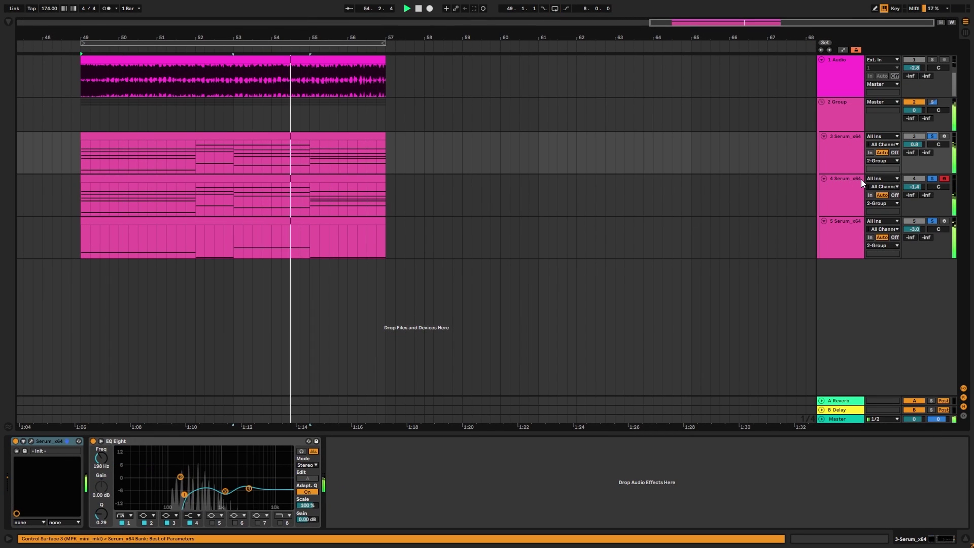
Step: Turn looping on and replay the section with the 1 Audio reference track selected
{"action": "key", "text": "ctrl+l"}
{"action": "key", "text": "space"}
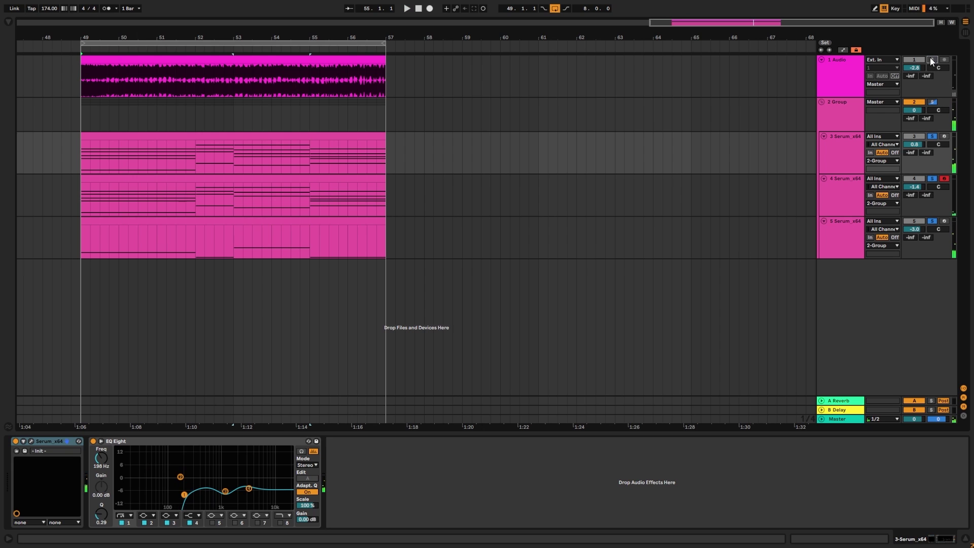
{"action": "left_click", "coordinate": [89, 81]}
{"action": "key", "text": "space"}
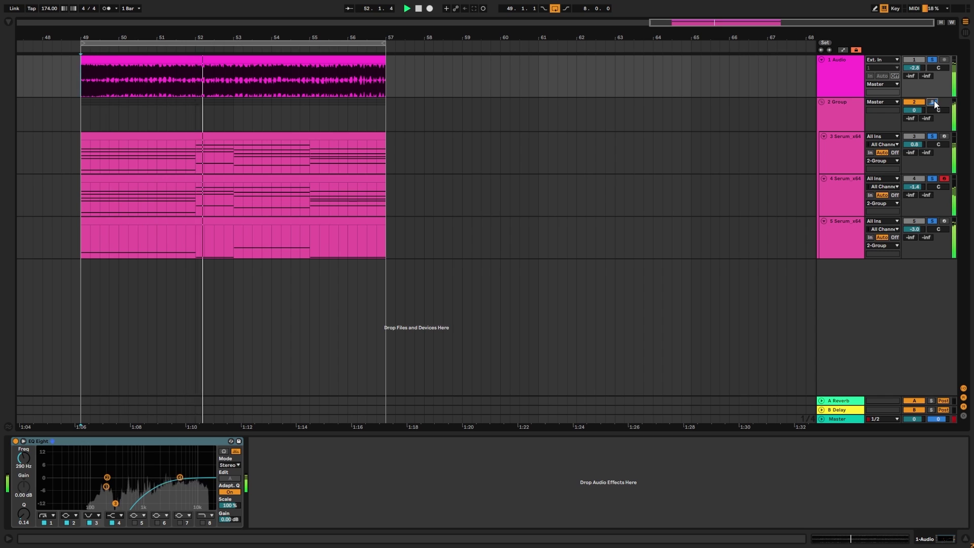
Step: Unsolo Serum tracks 3, 4 and 5 and solo the 2 Group track
{"action": "left_click", "coordinate": [933, 136]}
{"action": "left_click", "coordinate": [933, 179]}
{"action": "left_click", "coordinate": [932, 221]}
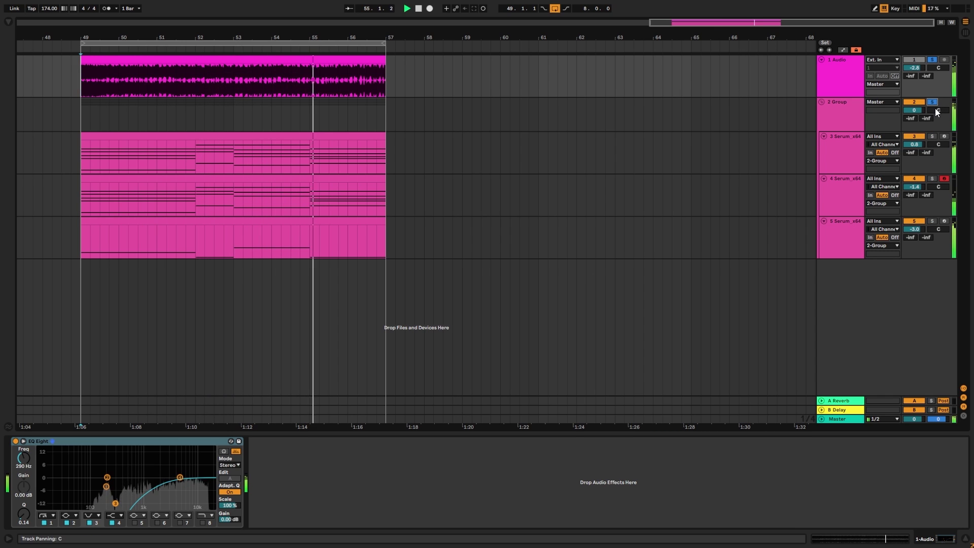
{"action": "left_click", "coordinate": [933, 103]}
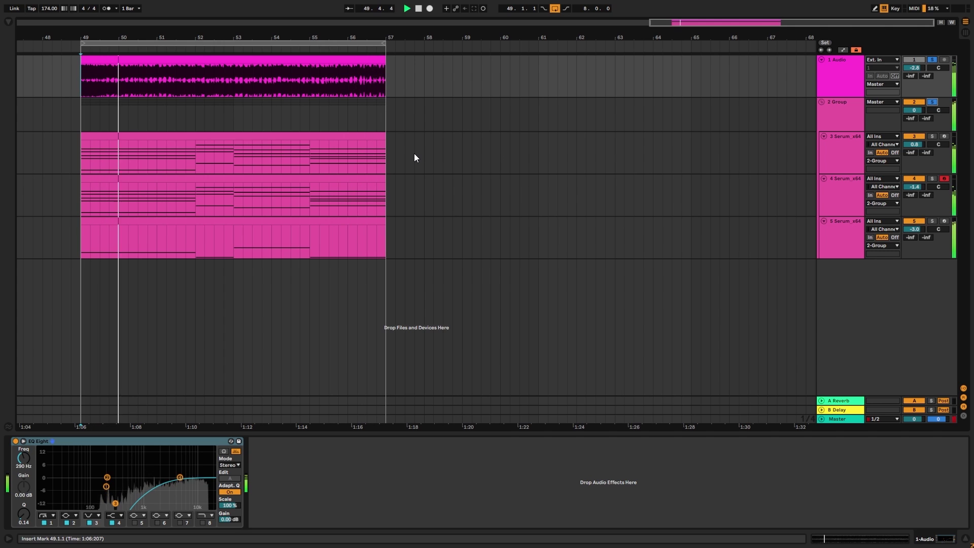
{"action": "key", "text": "space"}
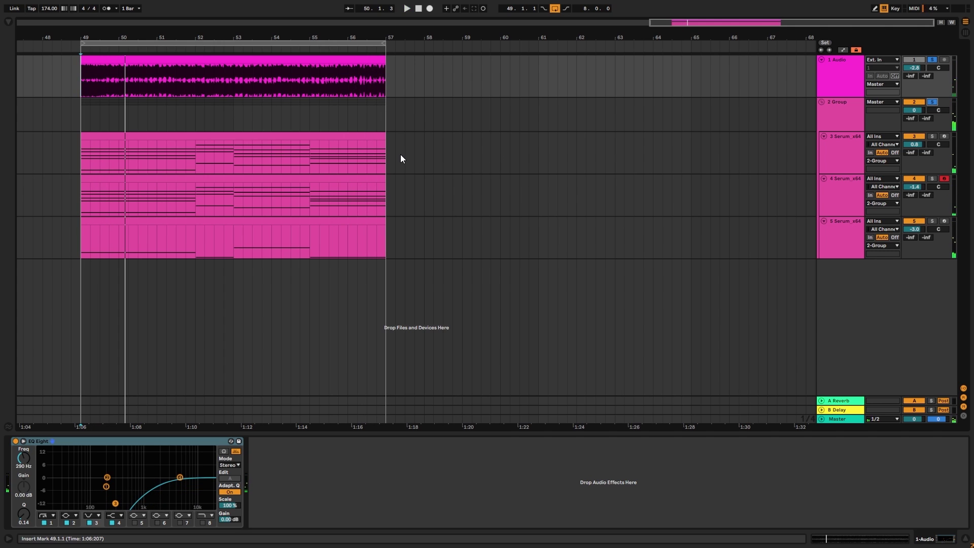